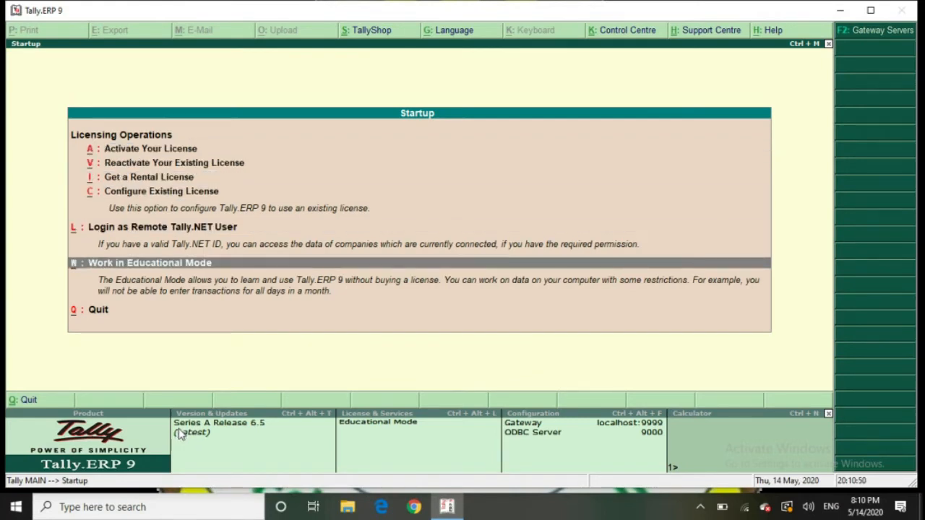
# Choose to work in Educational Mode from the Tally.ERP 9 Startup screen
pyautogui.press('Return')
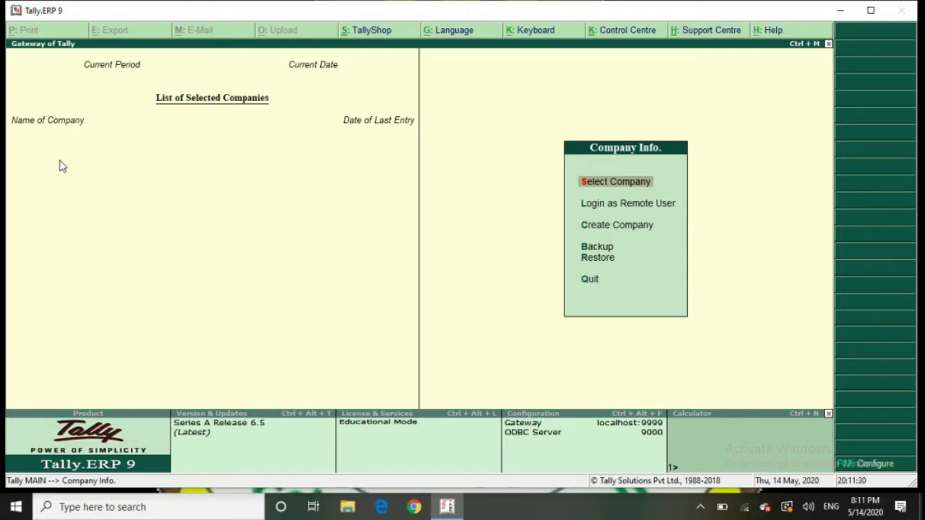
# Browse the Company Info. menu options and open the Create Company form
pyautogui.press('Down')
pyautogui.press('Down')
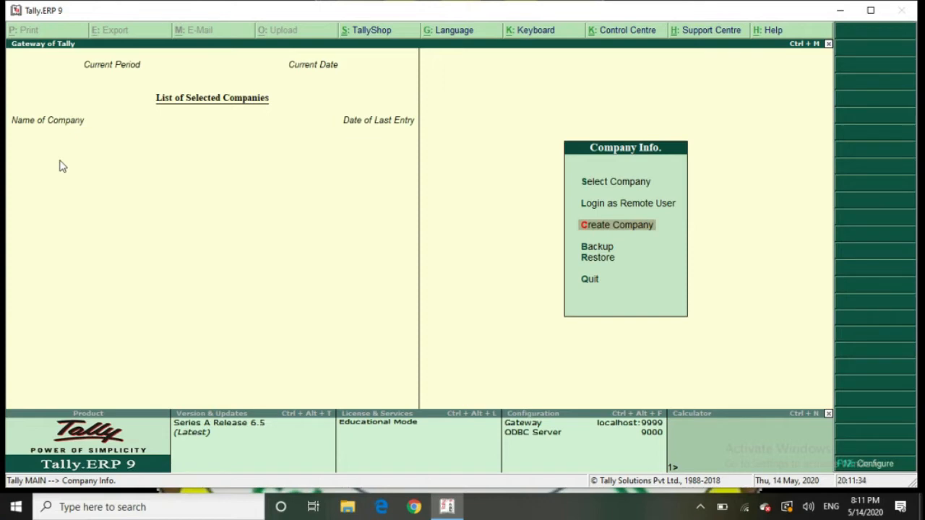
pyautogui.press('Up')
pyautogui.press('Up')
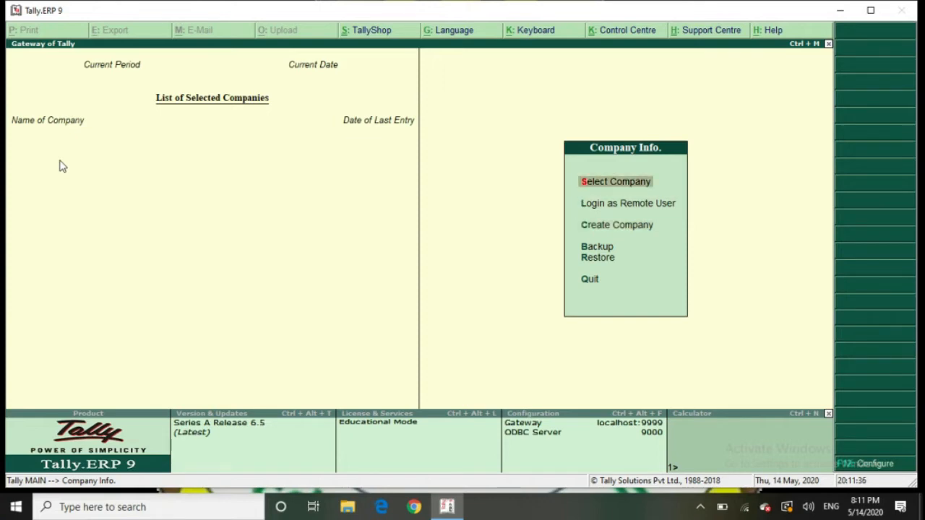
pyautogui.press('Down')
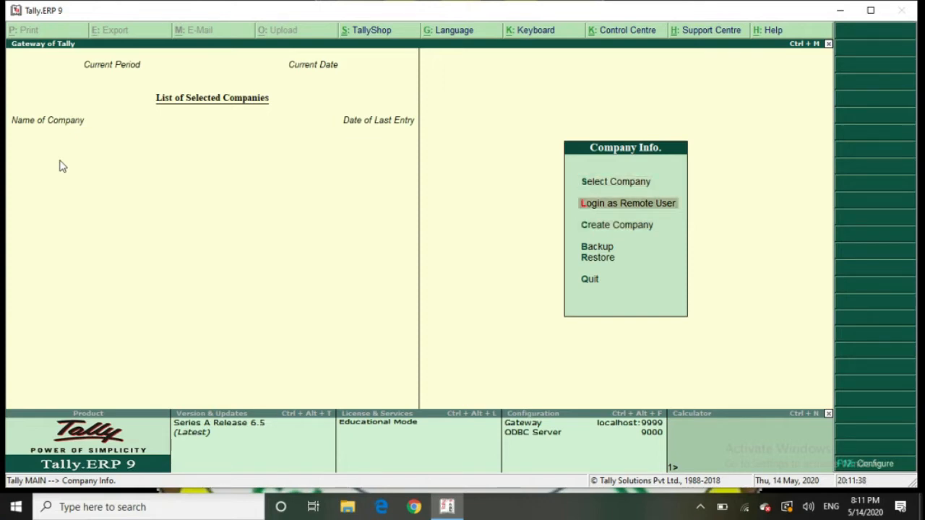
pyautogui.press('Down')
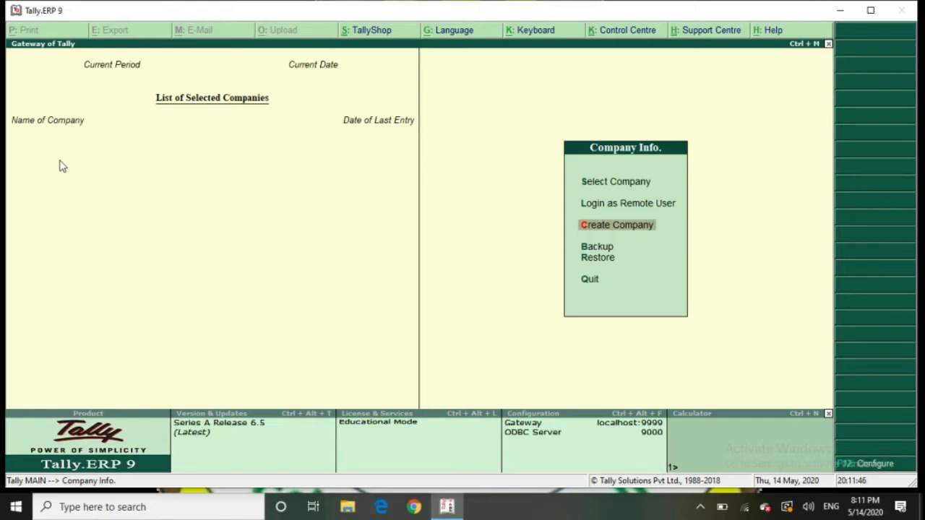
pyautogui.press('Up')
pyautogui.press('Up')
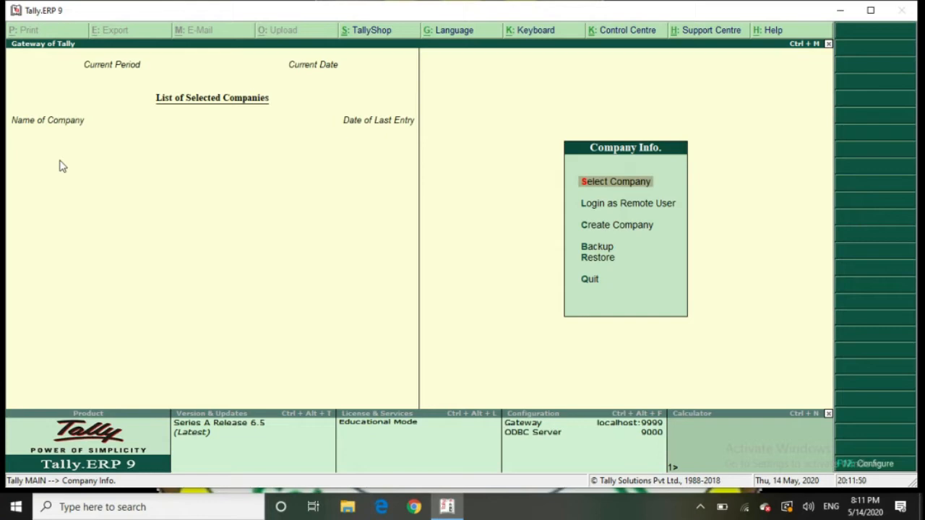
pyautogui.press('Down')
pyautogui.press('Down')
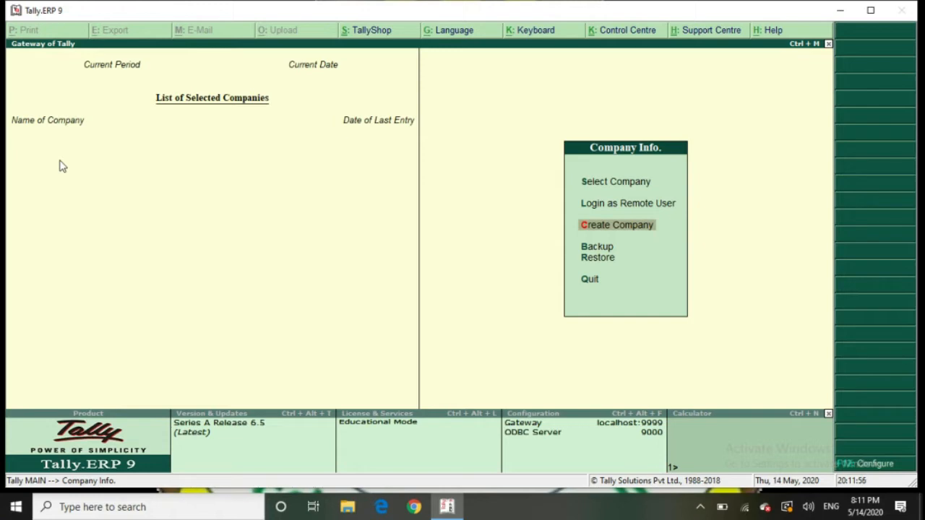
pyautogui.press('Up')
pyautogui.press('Up')
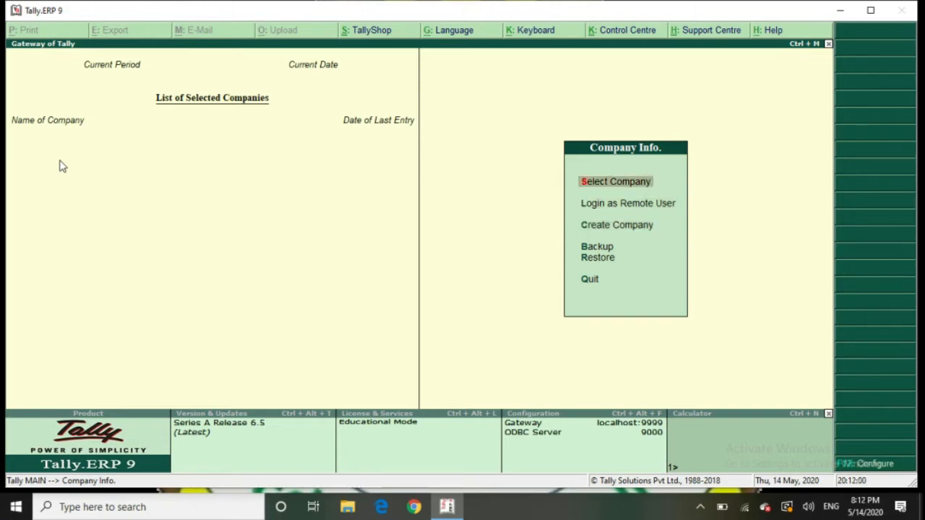
pyautogui.press('Return')
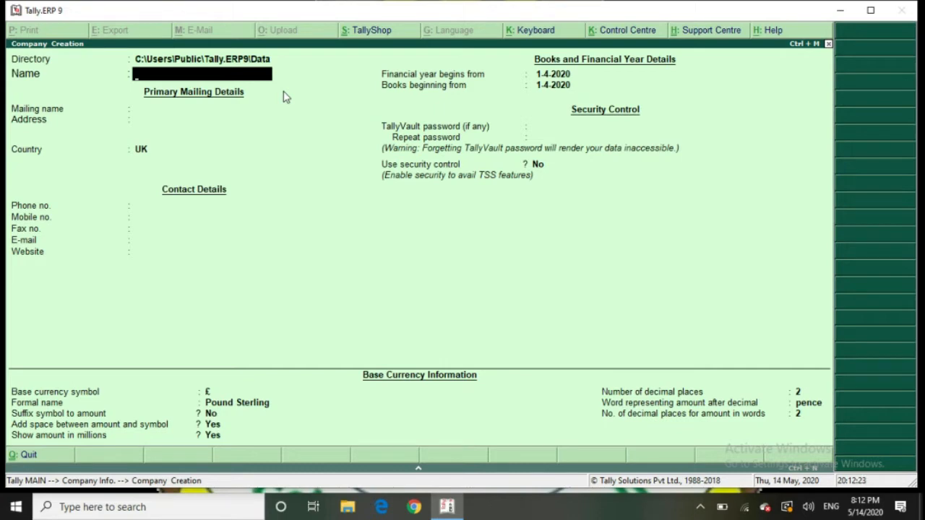
# Check the data directory, then enter 'Raza Academy' as the company name
pyautogui.press('BackSpace')
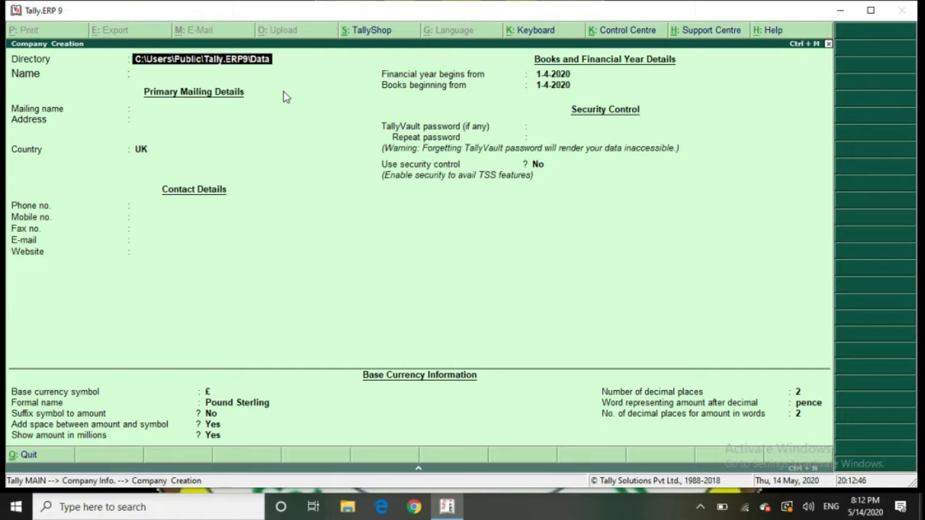
pyautogui.press('Return')
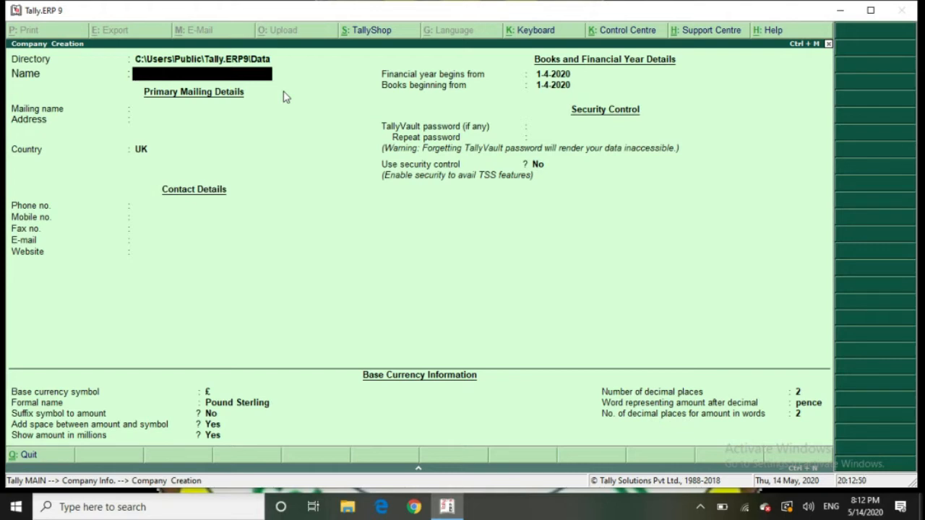
pyautogui.write('Raza Academy')
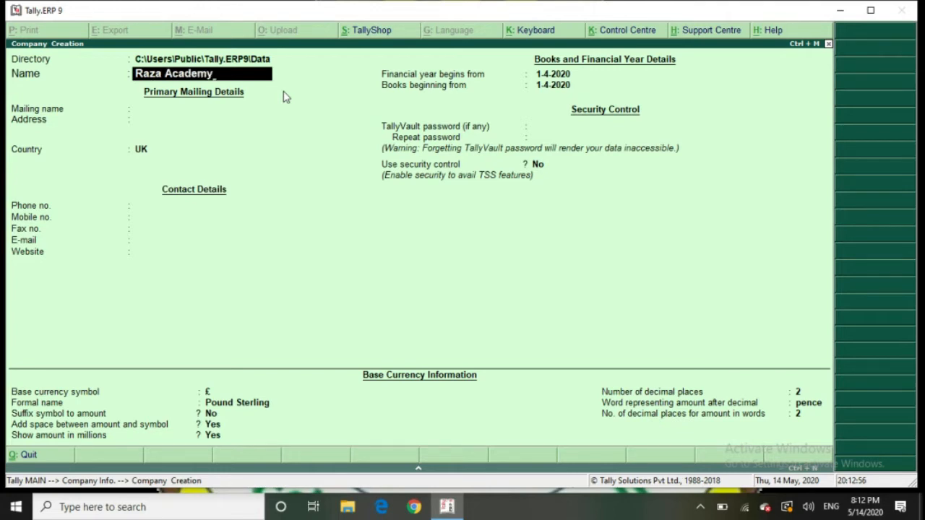
pyautogui.press('Return')
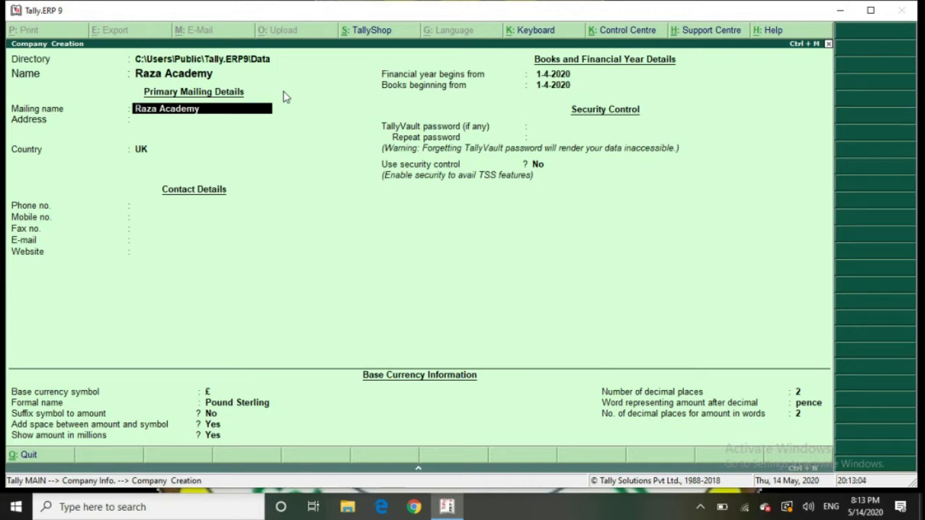
# Keep the default mailing name and enter the company's street address and city
pyautogui.press('Return')
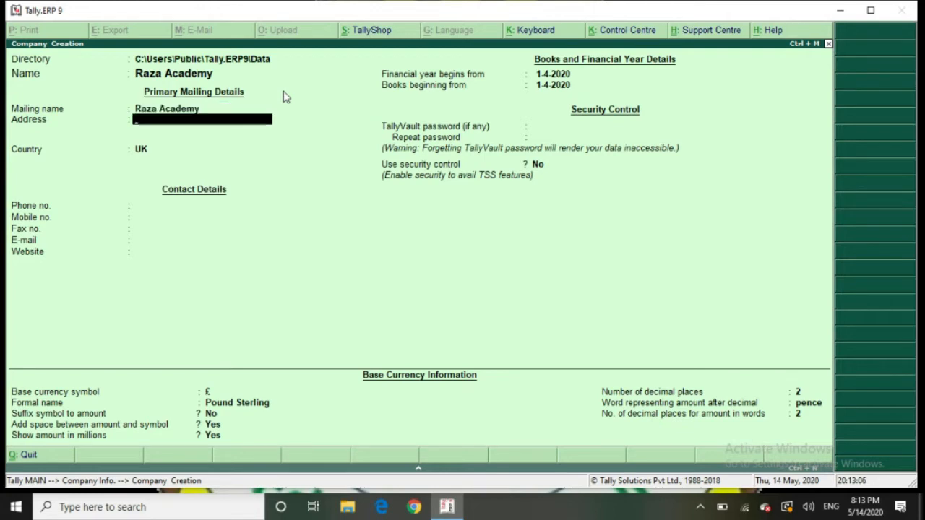
pyautogui.write('Benazir Road')
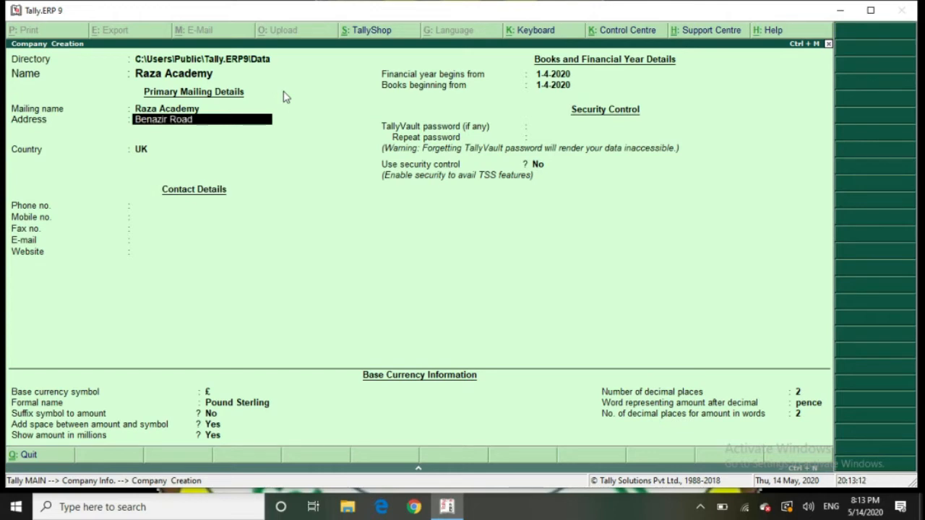
pyautogui.write(', Okara')
pyautogui.press('Return')
pyautogui.press('Return')
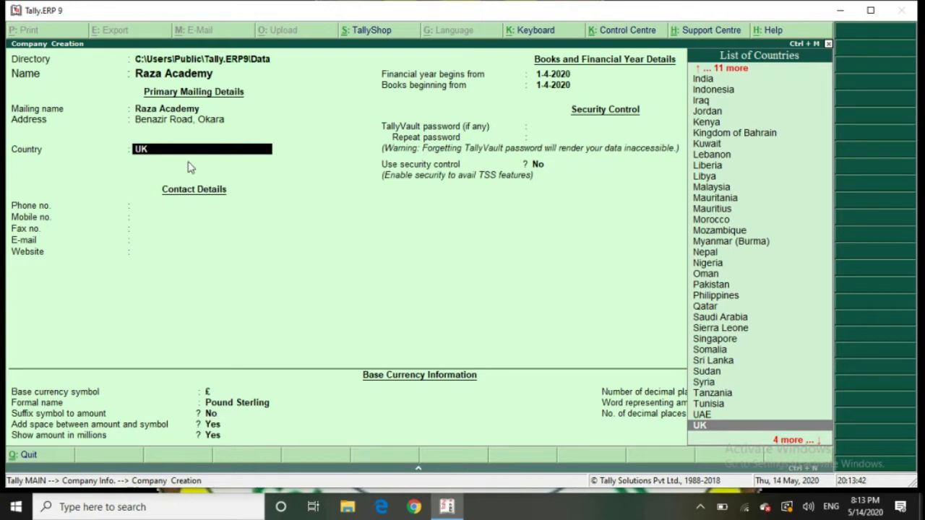
# Set the country to Pakistan after briefly trying UAE, and enter the company's phone number
pyautogui.write('P')
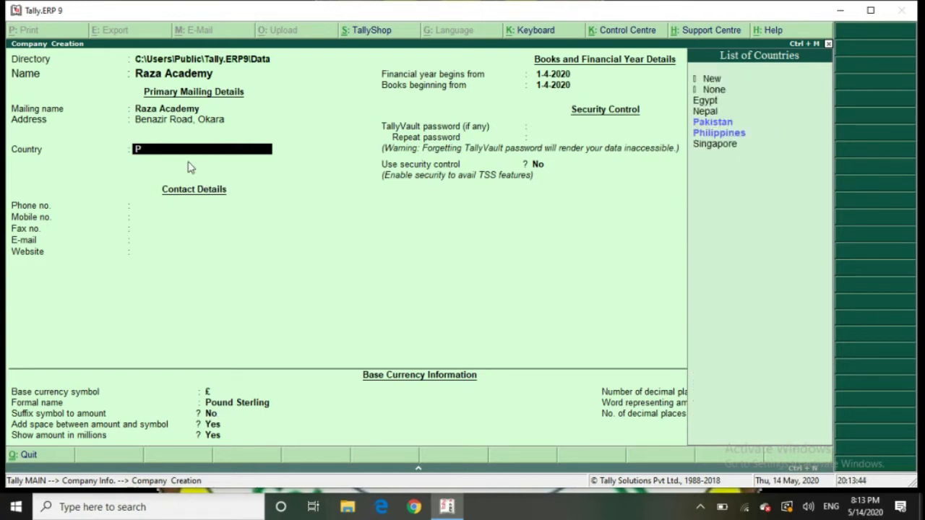
pyautogui.write('aki')
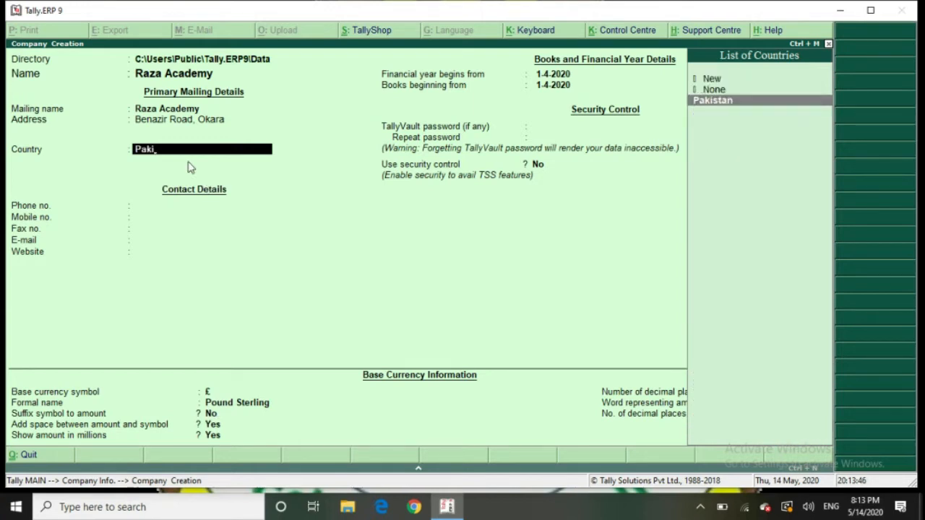
pyautogui.press('Return')
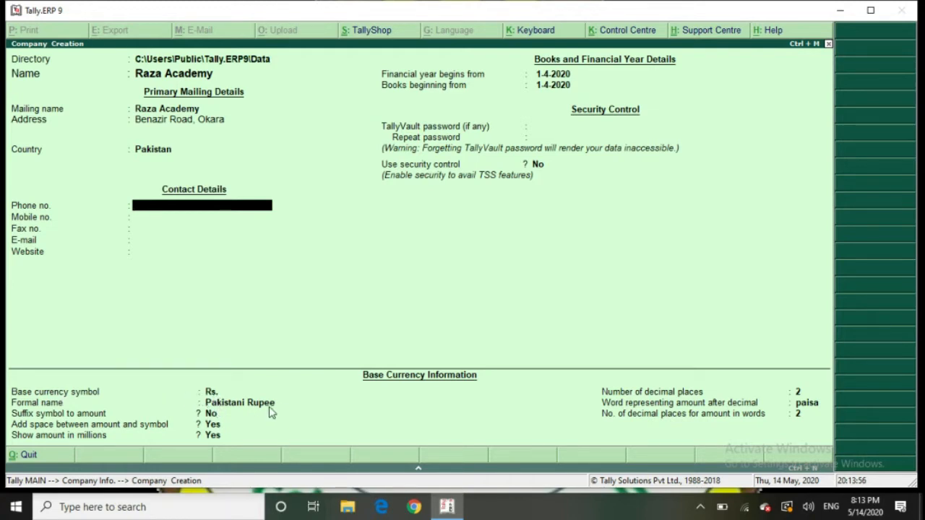
pyautogui.click(150, 156)
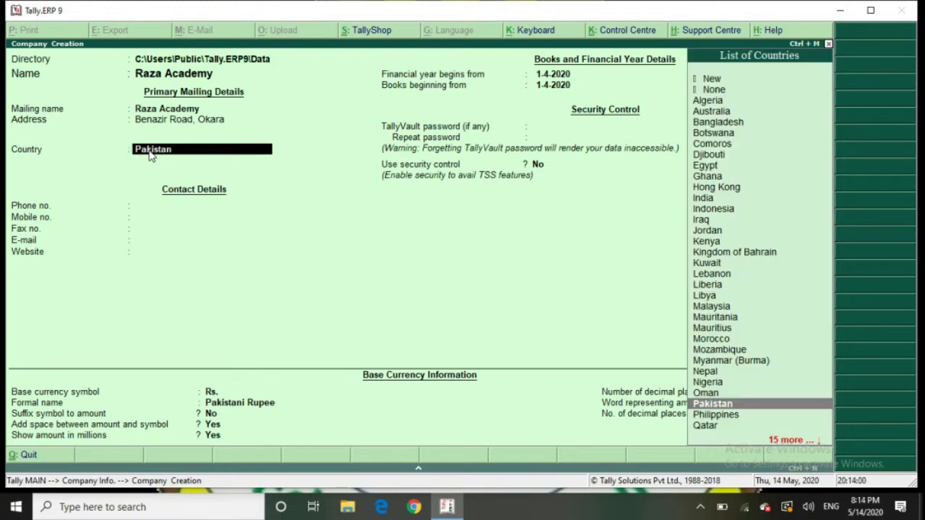
pyautogui.write('uae')
pyautogui.press('Return')
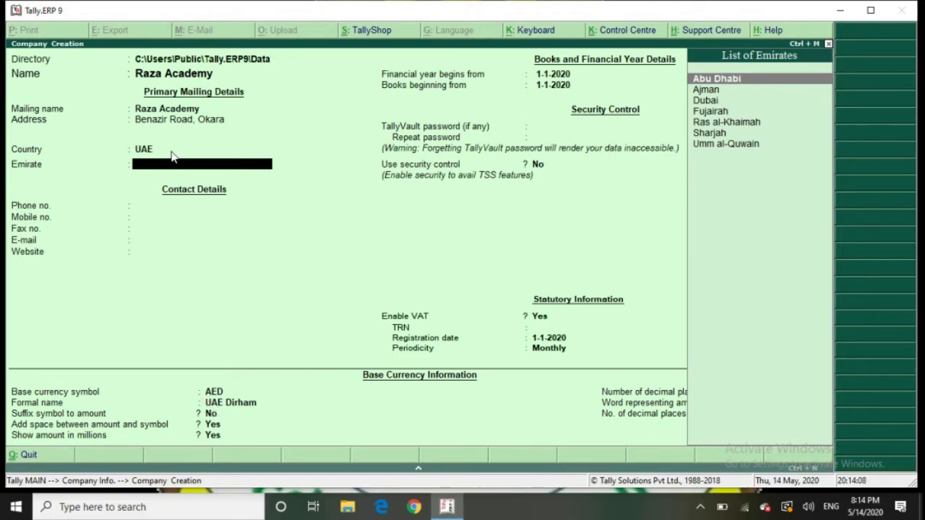
pyautogui.press('BackSpace')
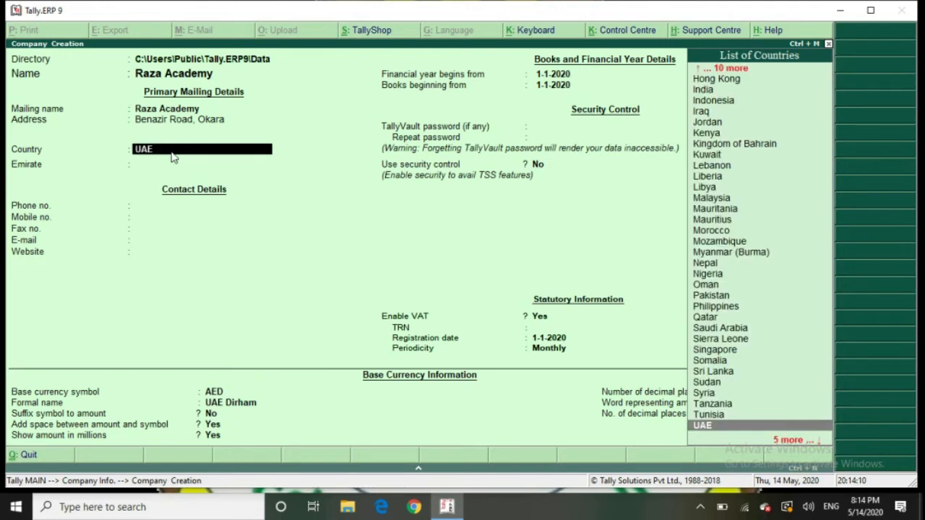
pyautogui.write('Paki')
pyautogui.press('Return')
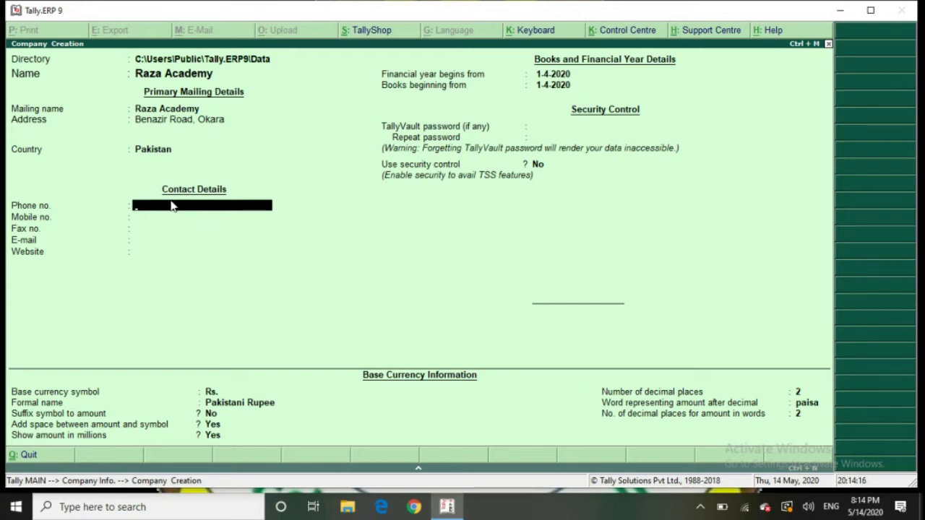
# Confirm the phone number and enter the company's mobile number
pyautogui.press('Return')
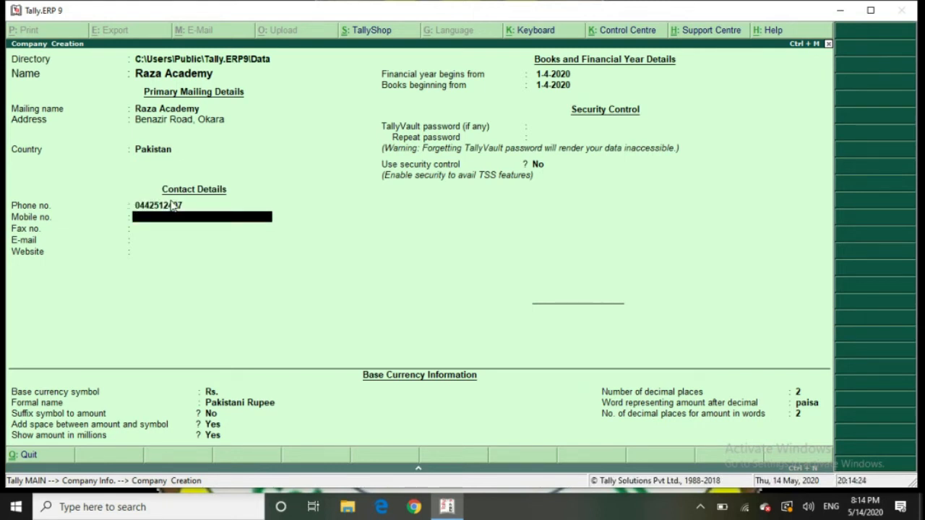
pyautogui.press('Return')
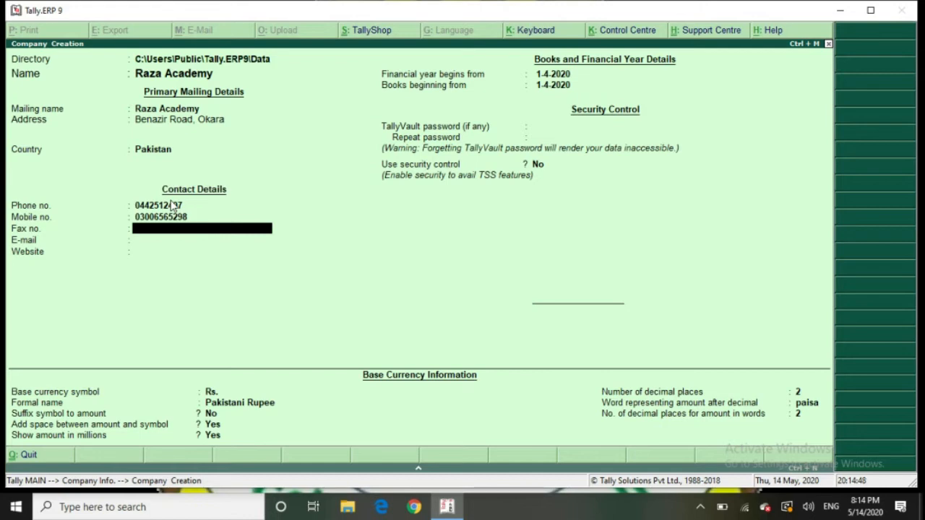
# Leave fax blank, enter the company's Gmail e-mail address, and skip the website
pyautogui.press('Return')
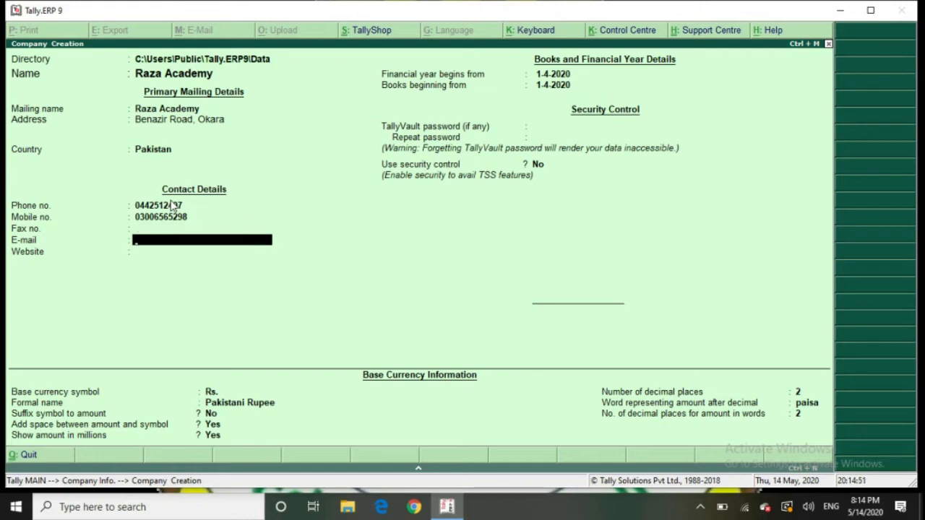
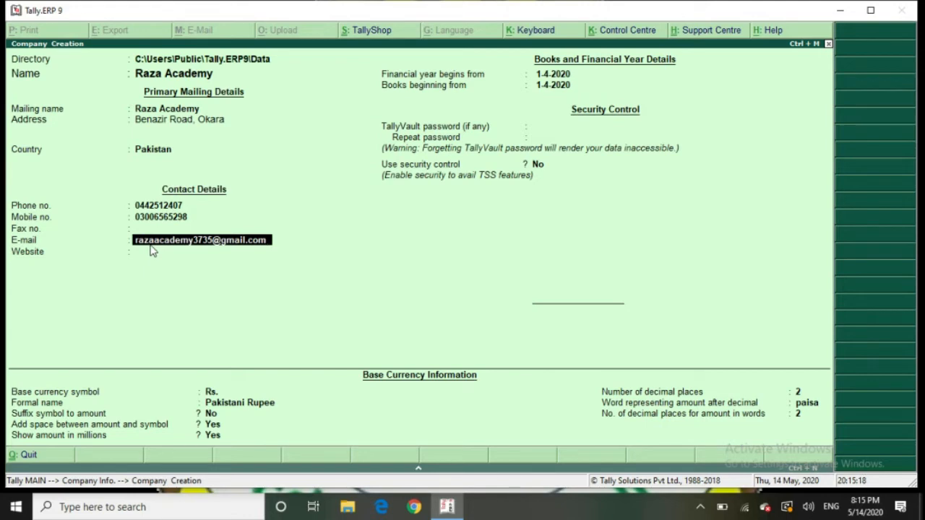
pyautogui.press('Return')
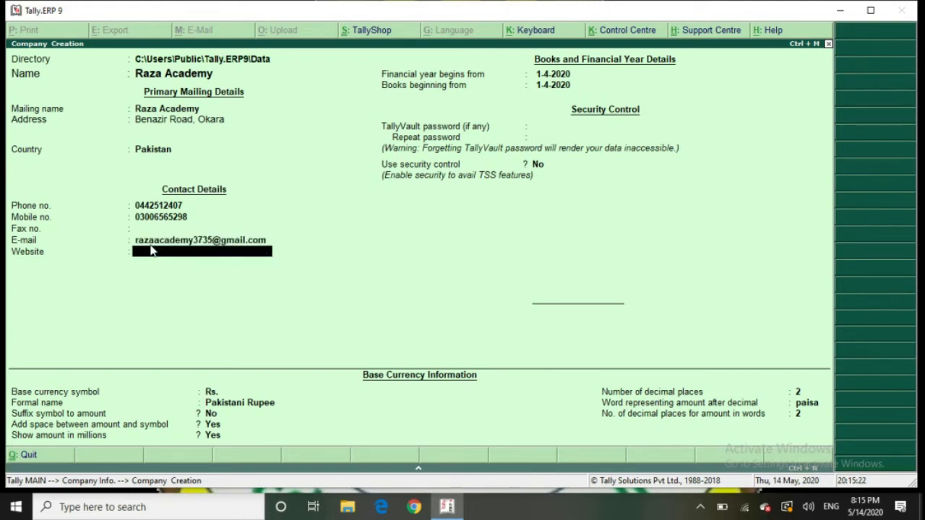
pyautogui.press('Return')
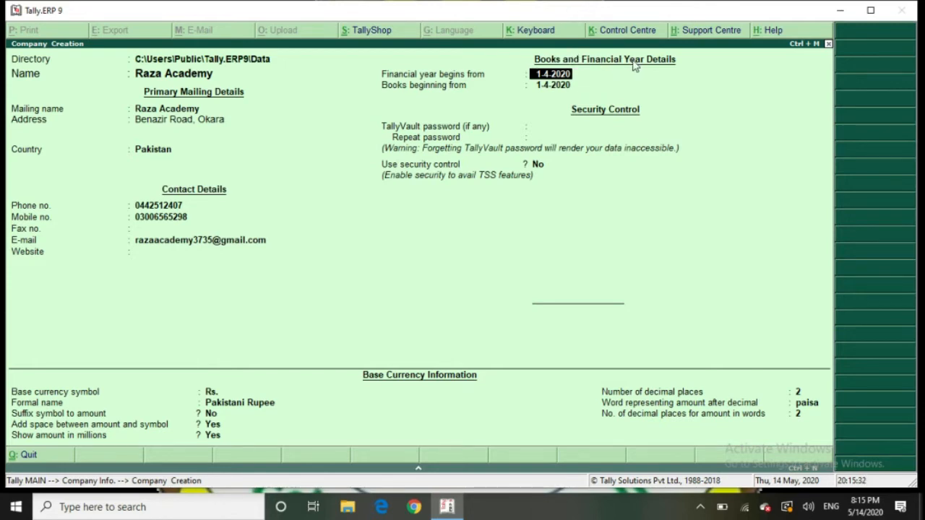
# Set both the financial year start and books beginning dates to 1-5-2020
pyautogui.write('1-5-2020')
pyautogui.press('Return')
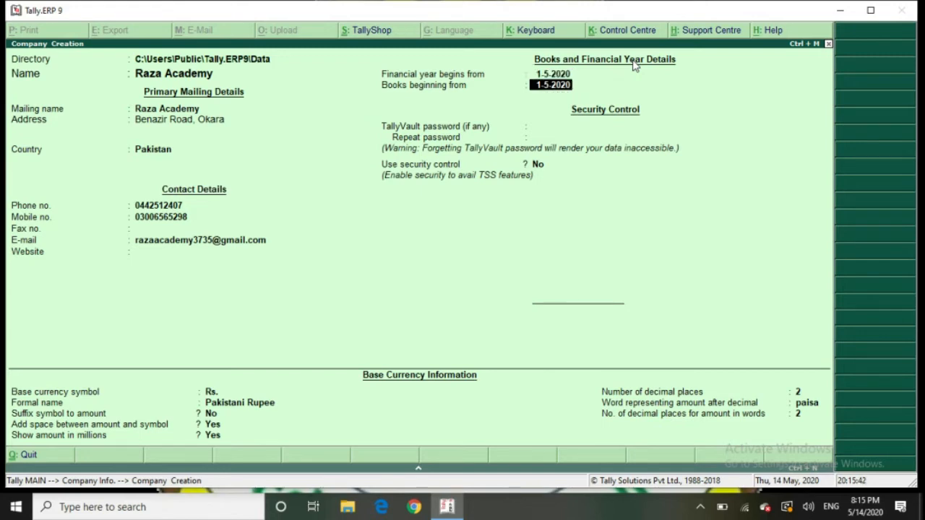
pyautogui.write('1-5-2020')
pyautogui.press('Return')
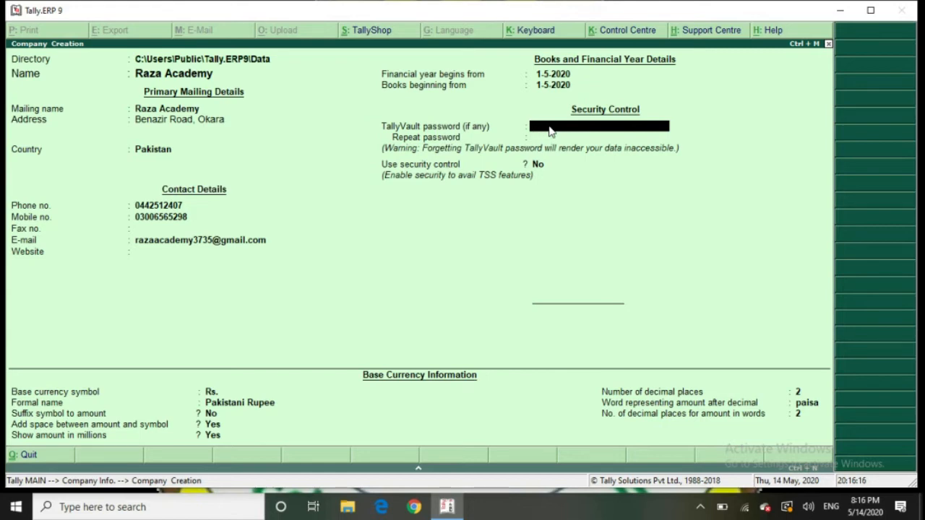
pyautogui.press('Return')
pyautogui.press('Return')
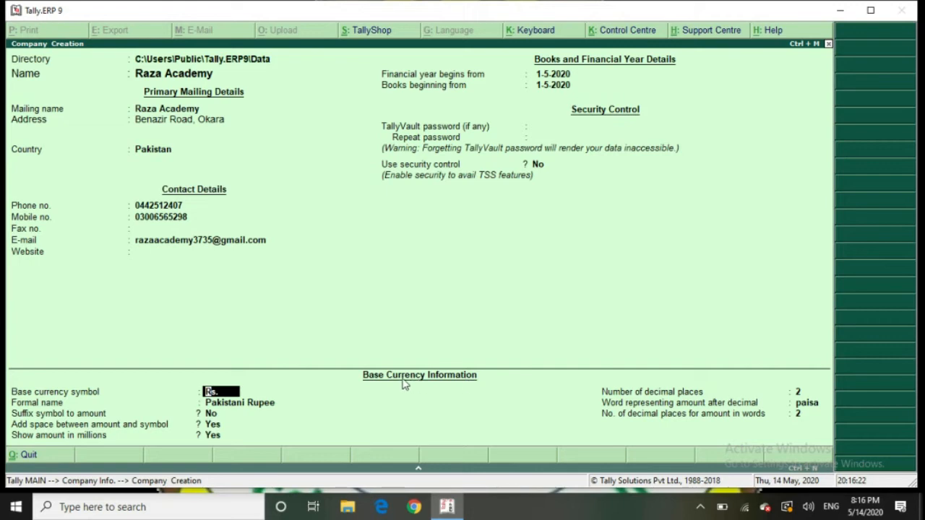
pyautogui.click(210, 391)
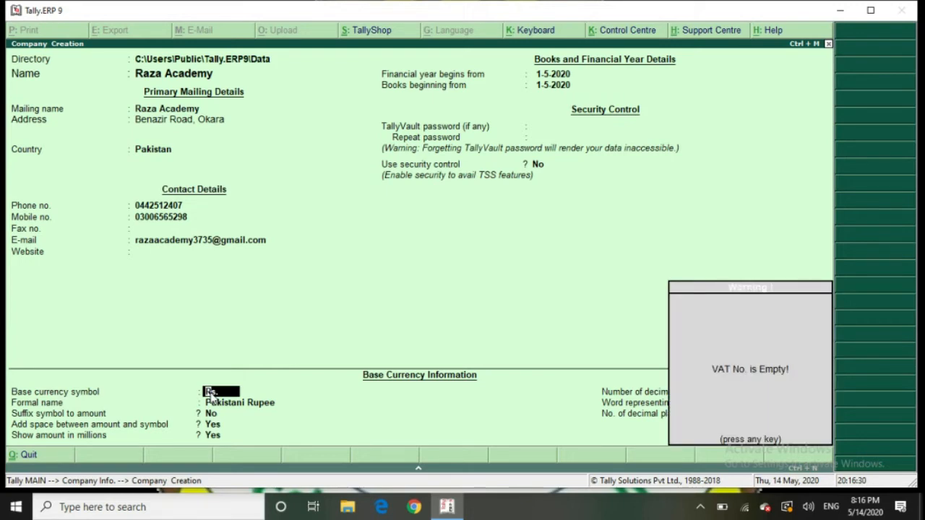
pyautogui.press('Return')
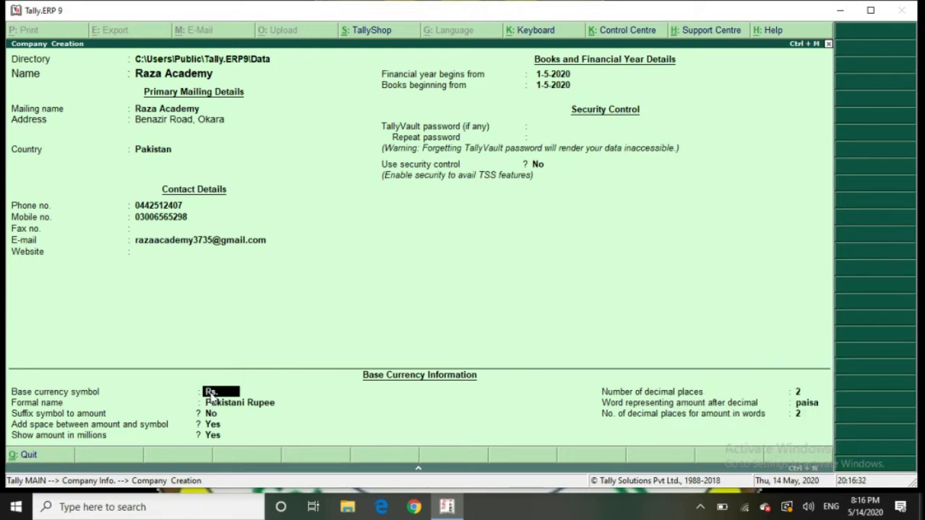
pyautogui.press('Return')
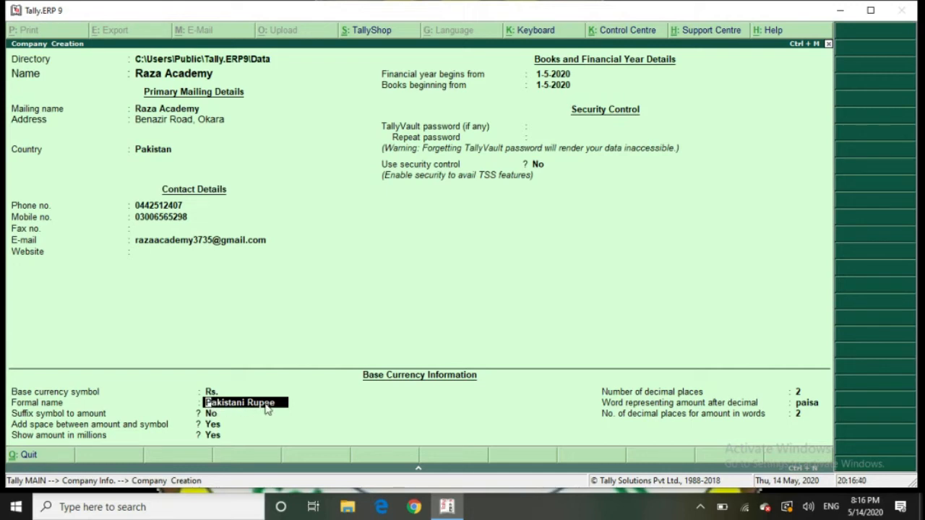
pyautogui.press('Return')
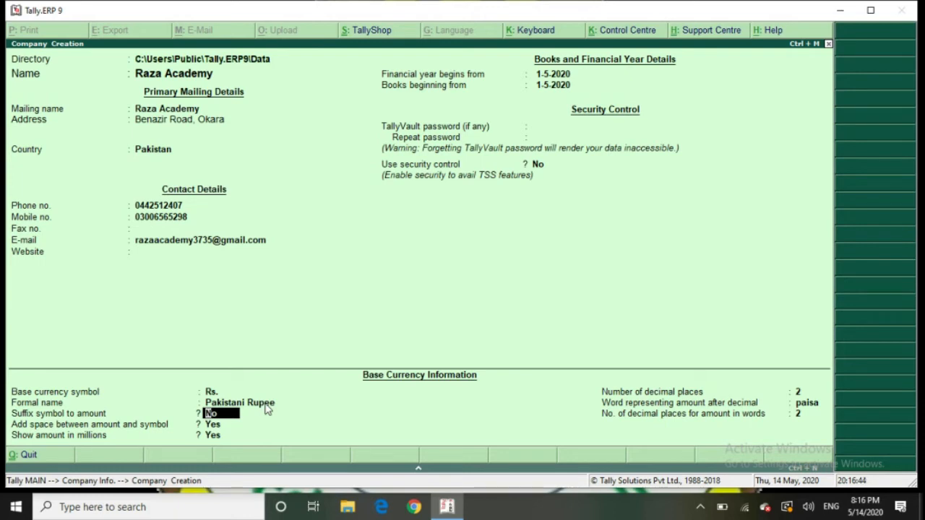
pyautogui.press('Return')
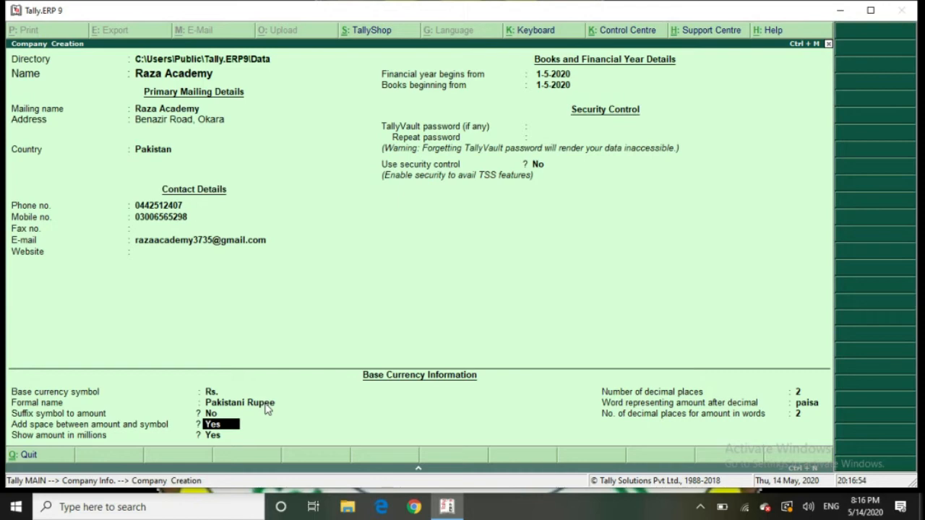
pyautogui.press('Return')
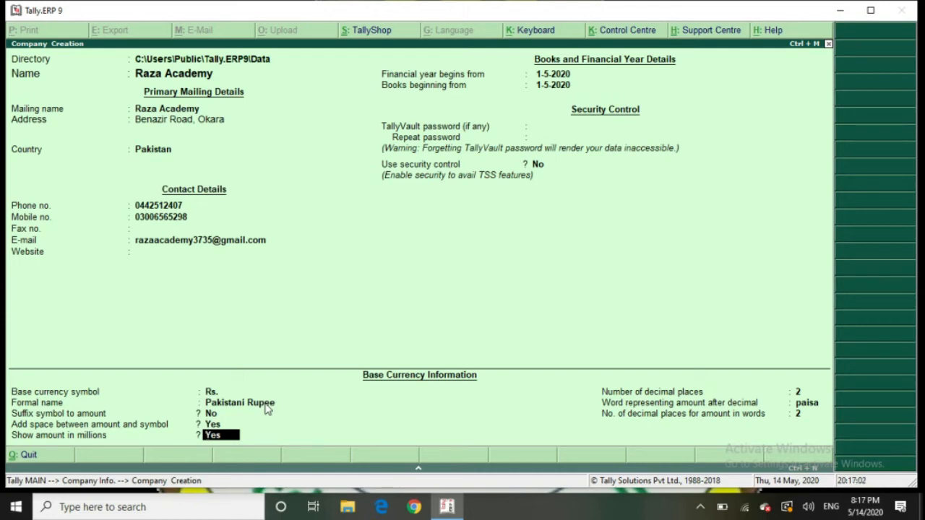
pyautogui.press('Return')
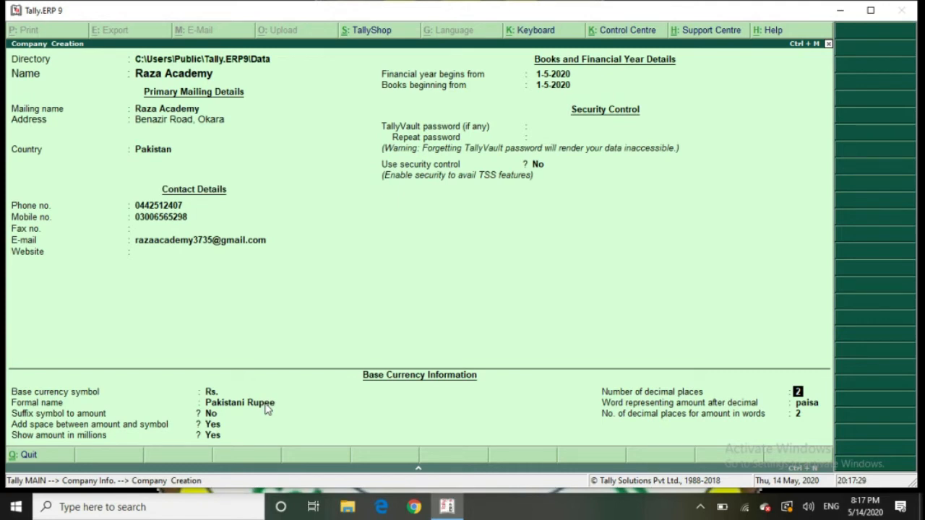
# Keep 2 decimal places and 'paisa' as the decimal word, then finish the form
pyautogui.press('Return')
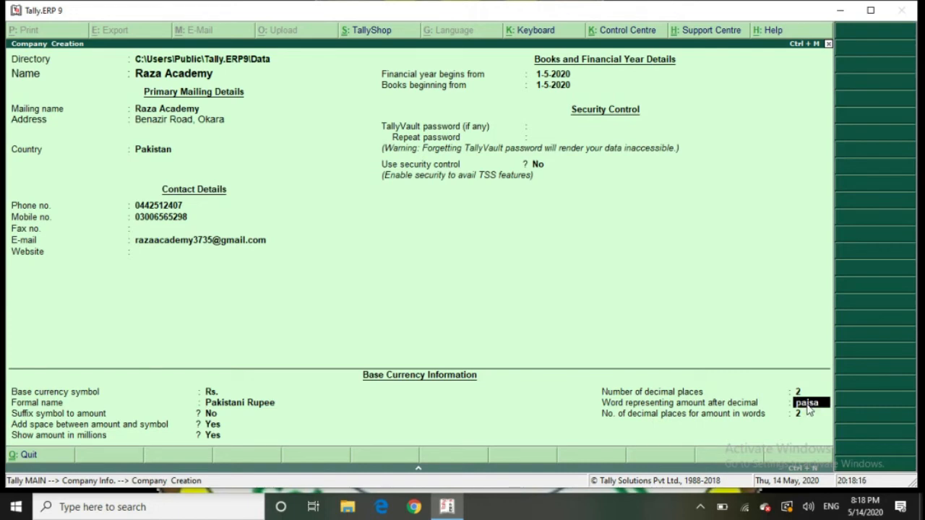
pyautogui.press('Return')
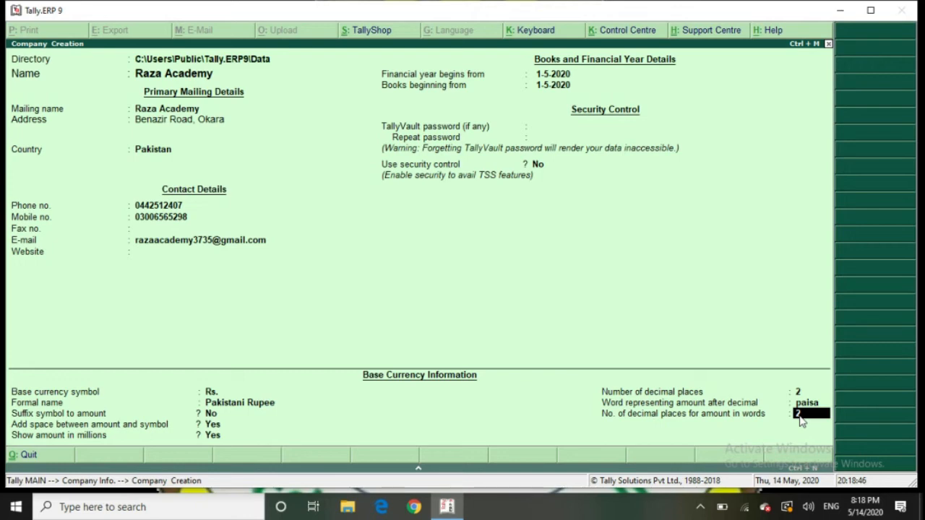
pyautogui.press('Return')
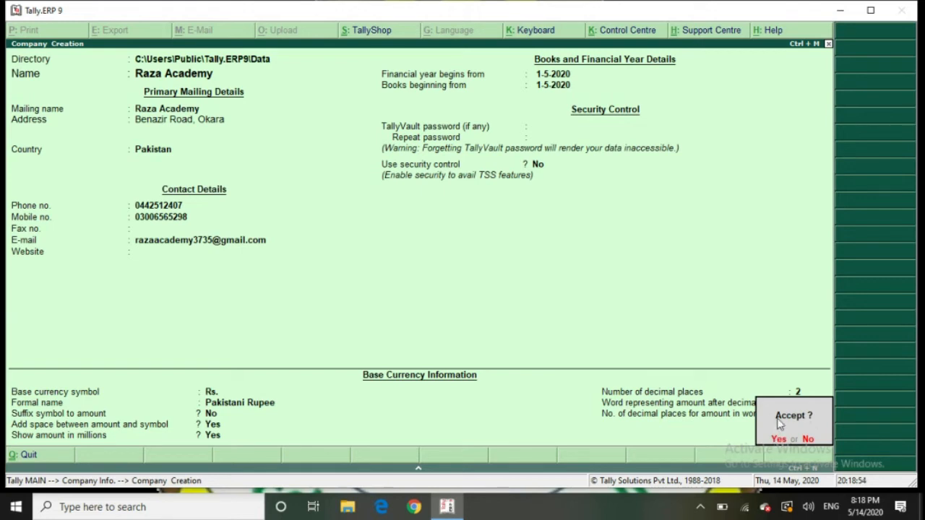
# Accept and save Raza Academy, then bring up the Company Info. options with Alt+F3
pyautogui.click(777, 417)
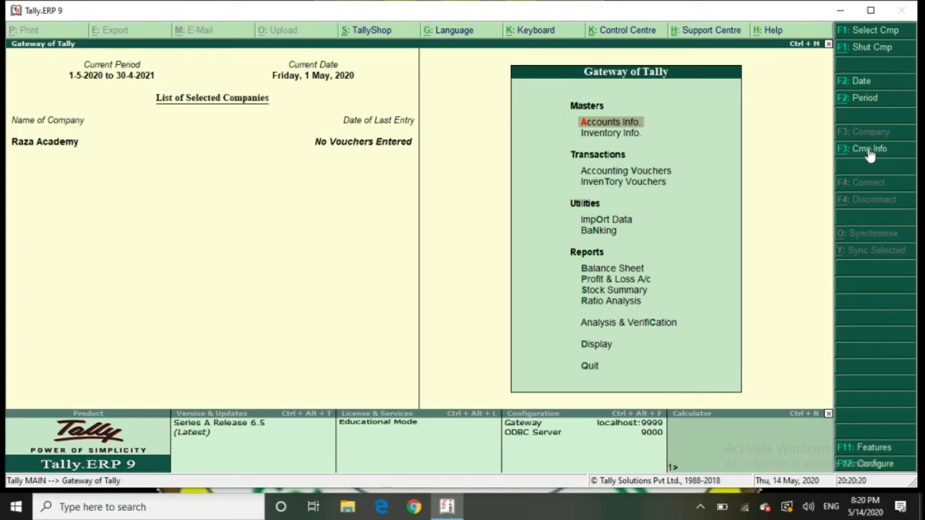
pyautogui.hotkey('alt', 'F3')
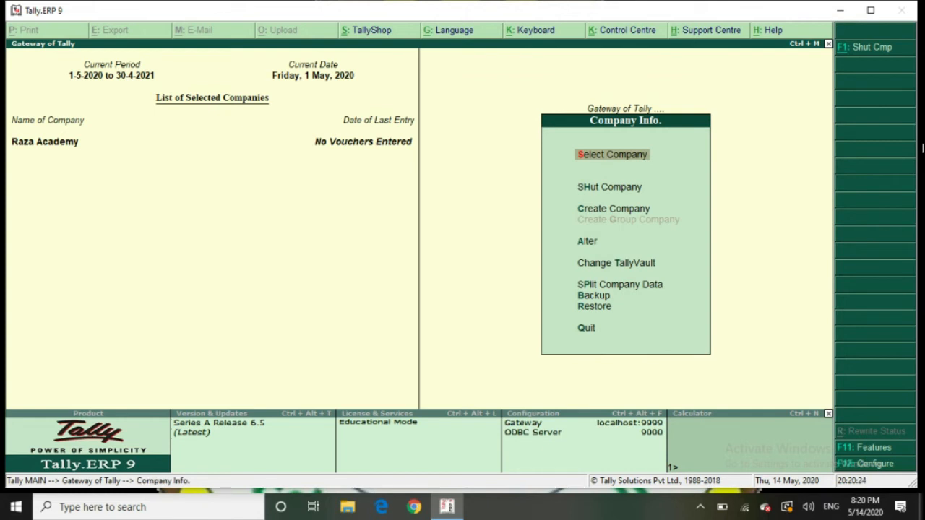
# Load Raza Academy from the List of Companies and highlight Shut Company
pyautogui.click(620, 158)
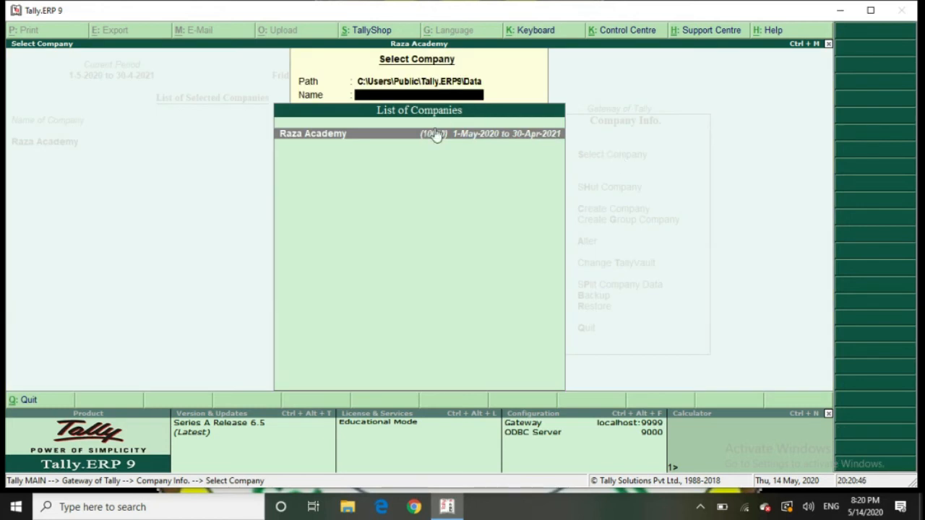
pyautogui.click(390, 137)
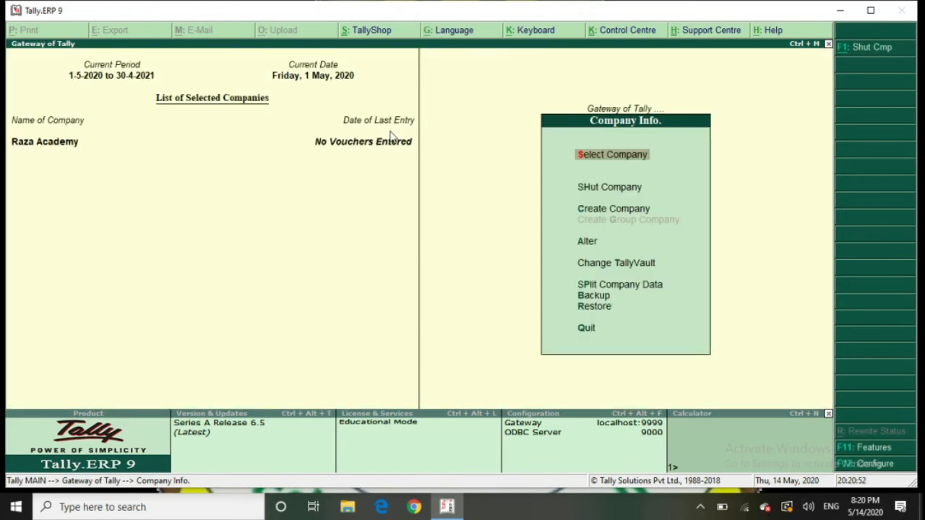
pyautogui.press('Down')
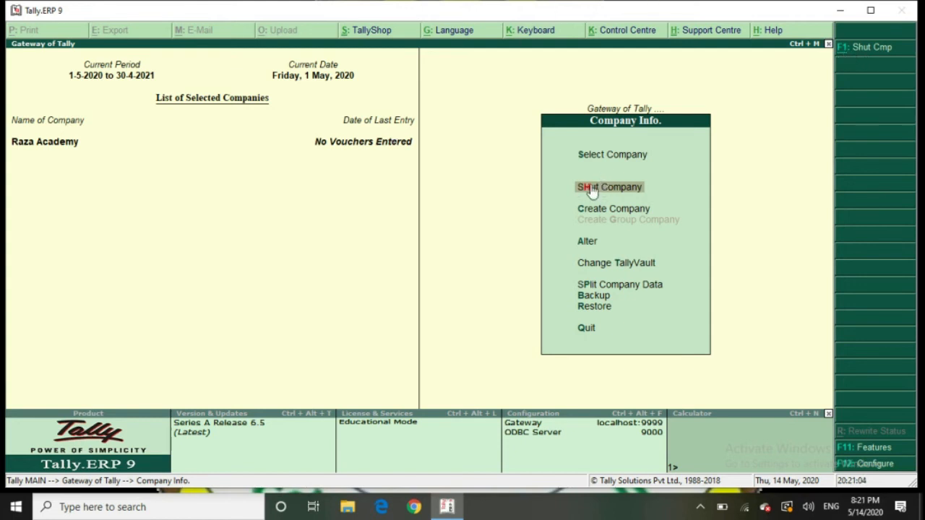
# Shut Raza Academy, then reopen it for the 1-May-2020 to 30-Apr-2021 period
pyautogui.click(637, 192)
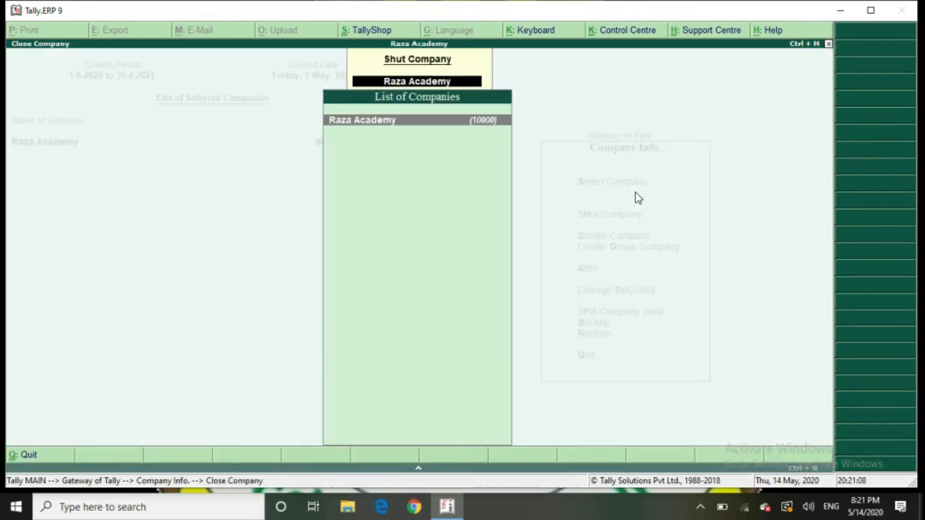
pyautogui.press('Return')
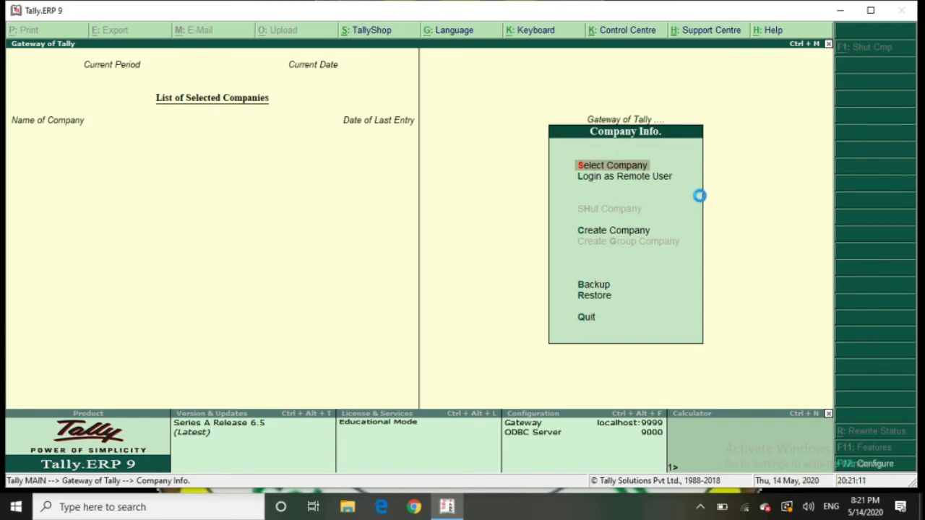
pyautogui.press('Return')
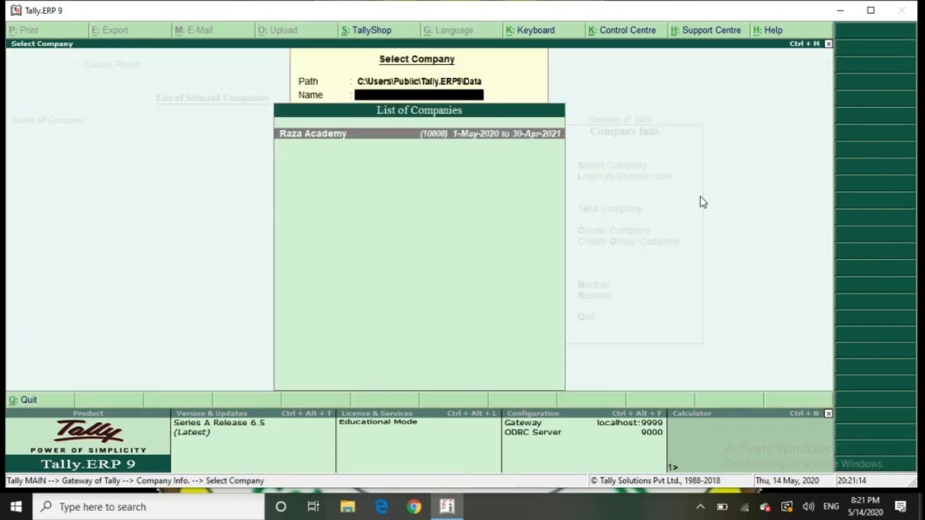
pyautogui.press('Return')
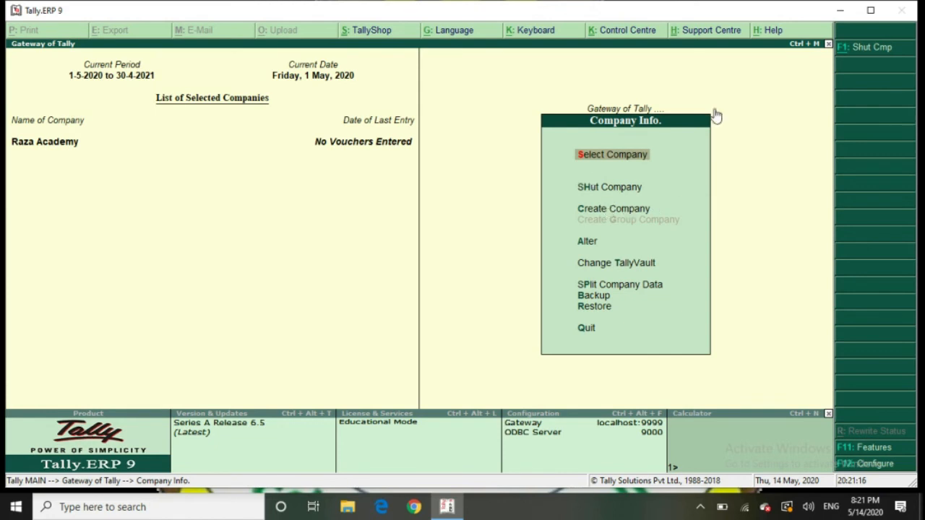
pyautogui.click(612, 181)
pyautogui.press('Escape')
pyautogui.press('Down')
pyautogui.press('Down')
pyautogui.press('Down')
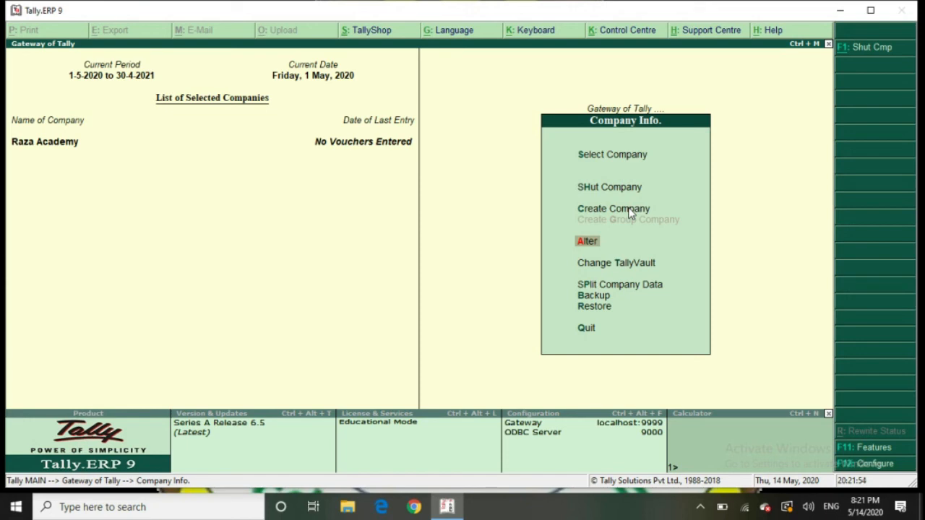
pyautogui.press('Return')
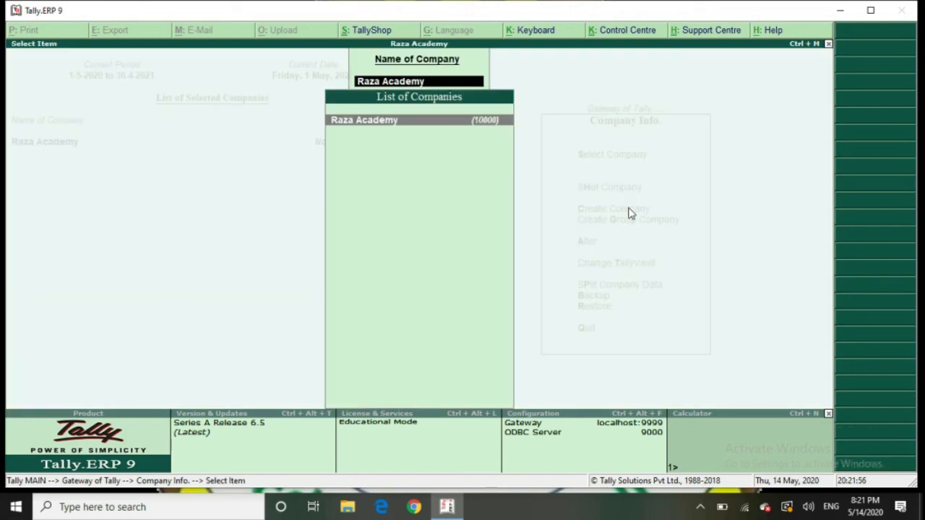
pyautogui.click(451, 126)
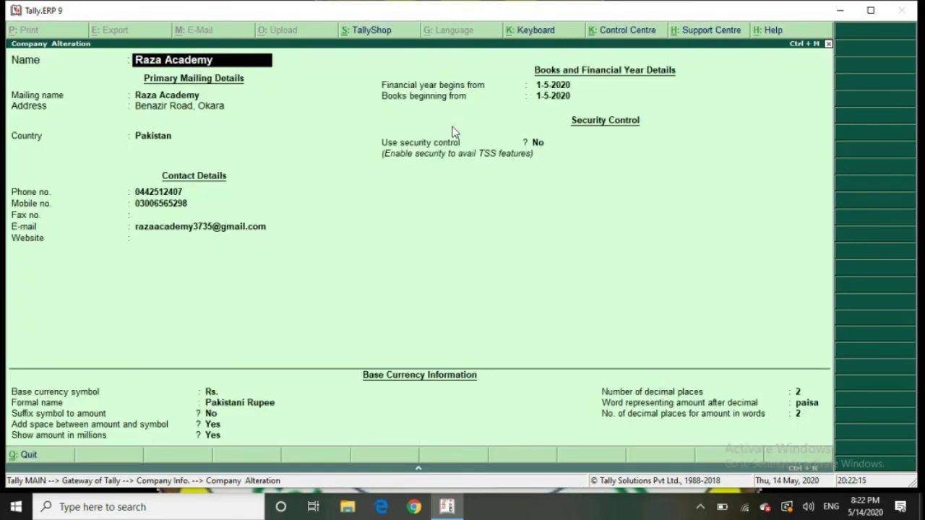
pyautogui.press('Return')
pyautogui.press('Return')
pyautogui.press('Return')
pyautogui.press('Return')
pyautogui.press('Return')
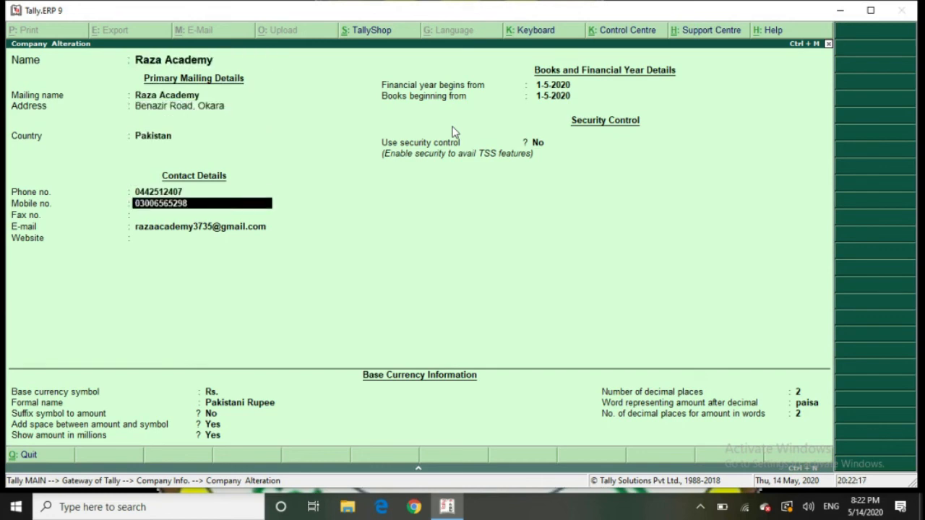
pyautogui.press('Up')
pyautogui.press('Return')
pyautogui.press('Return')
pyautogui.press('Return')
pyautogui.press('Return')
pyautogui.press('Return')
pyautogui.press('Return')
pyautogui.press('Return')
pyautogui.press('Return')
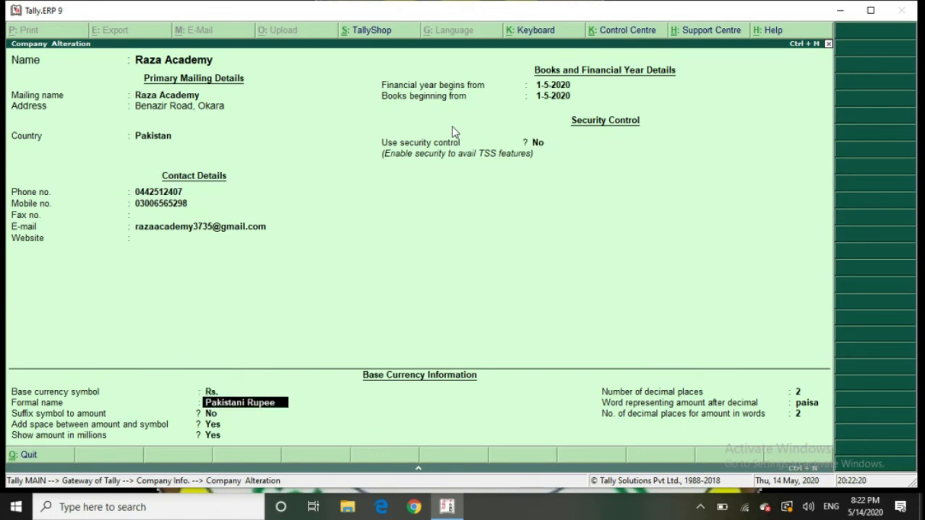
pyautogui.press('Return')
pyautogui.press('Return')
pyautogui.press('Return')
pyautogui.press('Return')
pyautogui.press('Return')
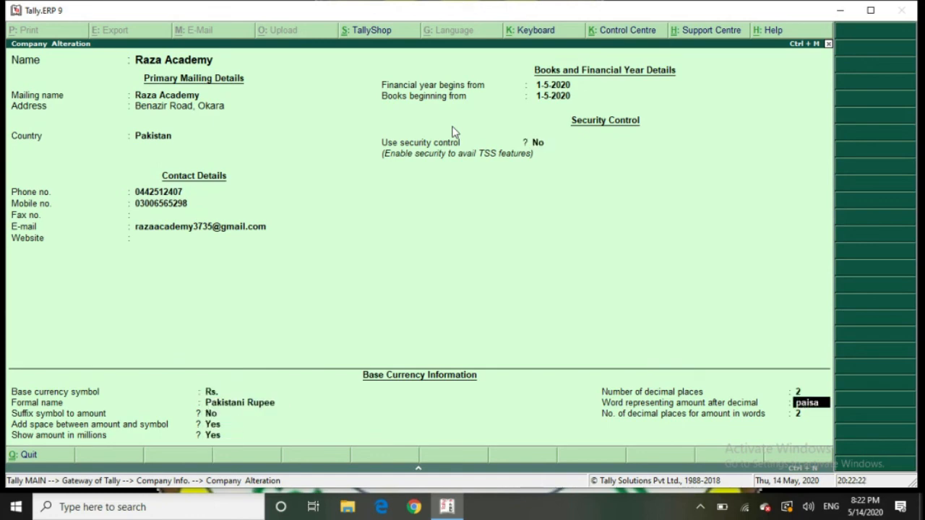
pyautogui.press('Return')
pyautogui.press('Return')
pyautogui.press('Return')
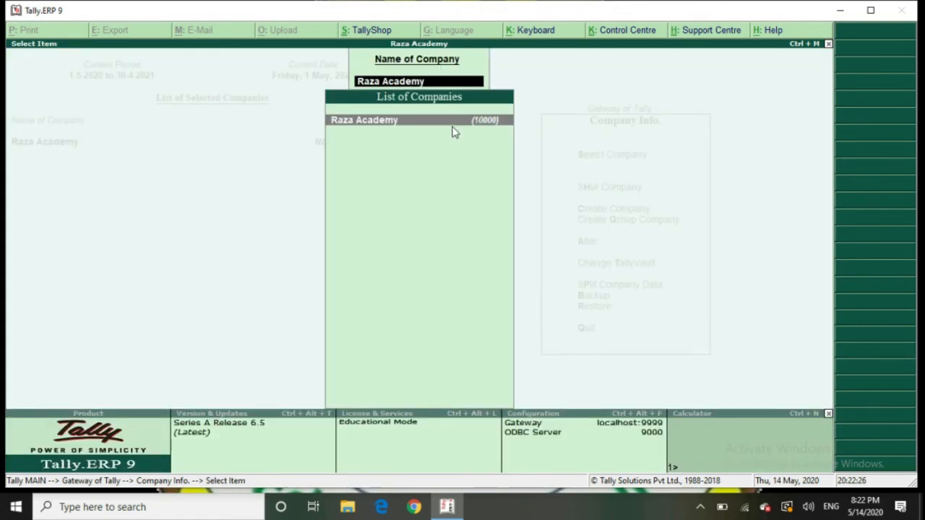
pyautogui.press('Escape')
pyautogui.press('Escape')
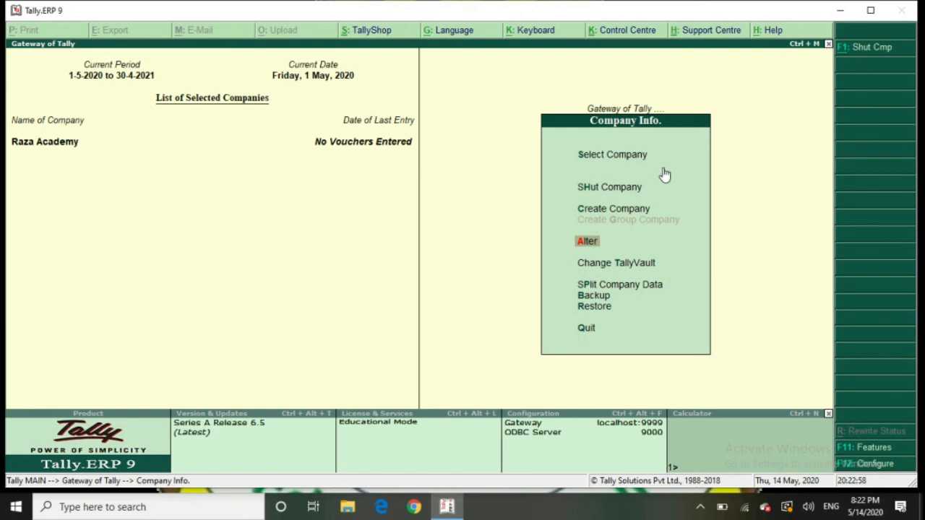
# Bring up Raza Academy's details in Company Alteration
pyautogui.press('Escape')
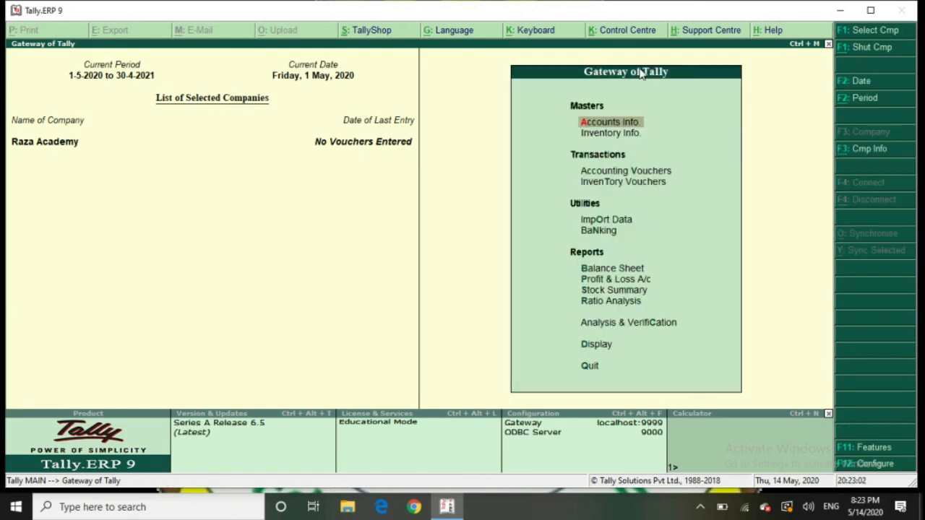
pyautogui.click(875, 149)
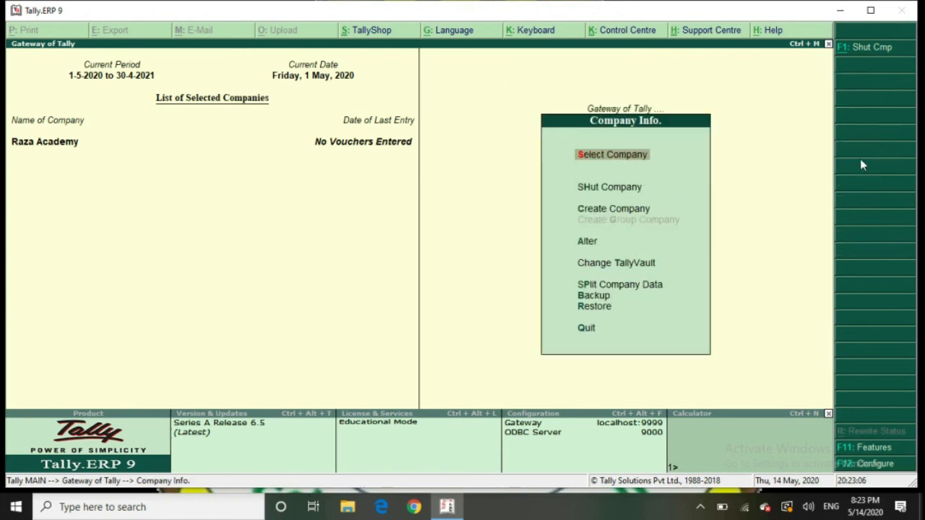
pyautogui.press('Down')
pyautogui.press('Down')
pyautogui.press('Down')
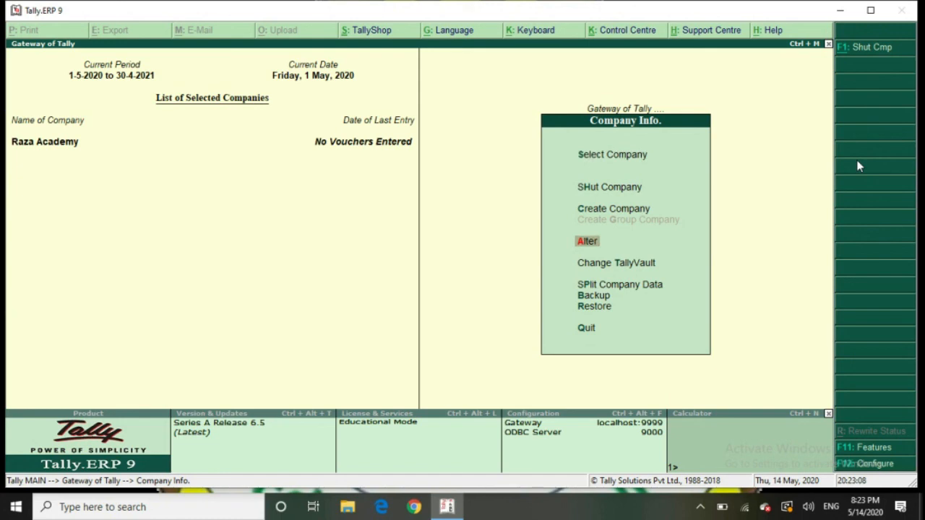
pyautogui.press('Return')
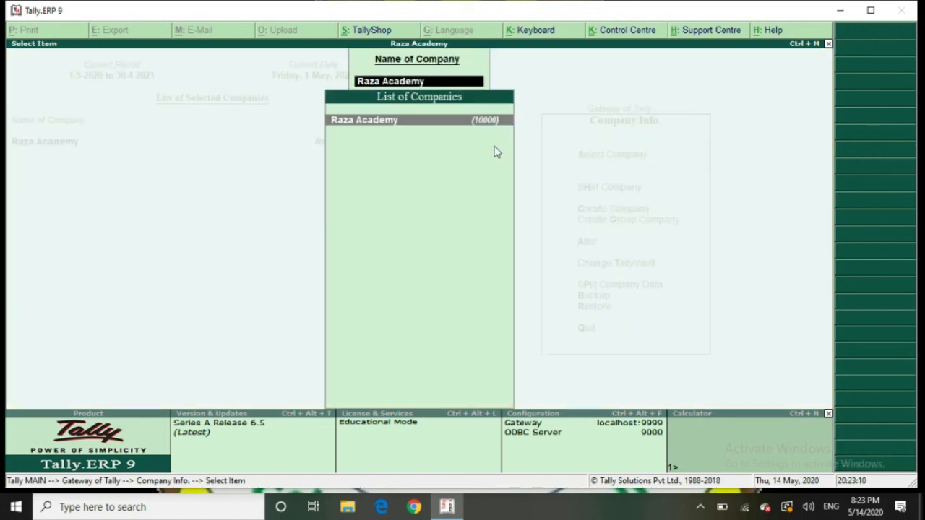
pyautogui.click(403, 123)
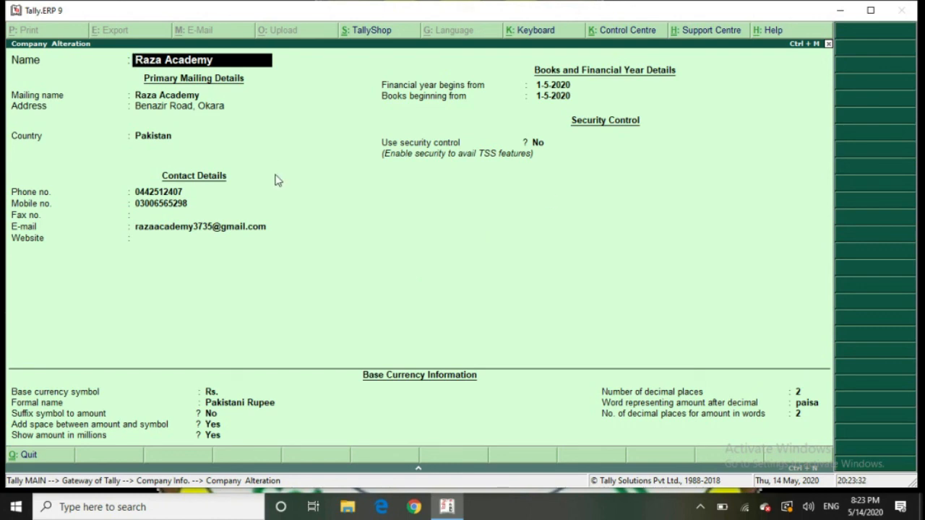
# Delete Raza Academy with Alt+D, confirming both the Delete? and Are you sure? prompts
pyautogui.hotkey('alt', 'd')
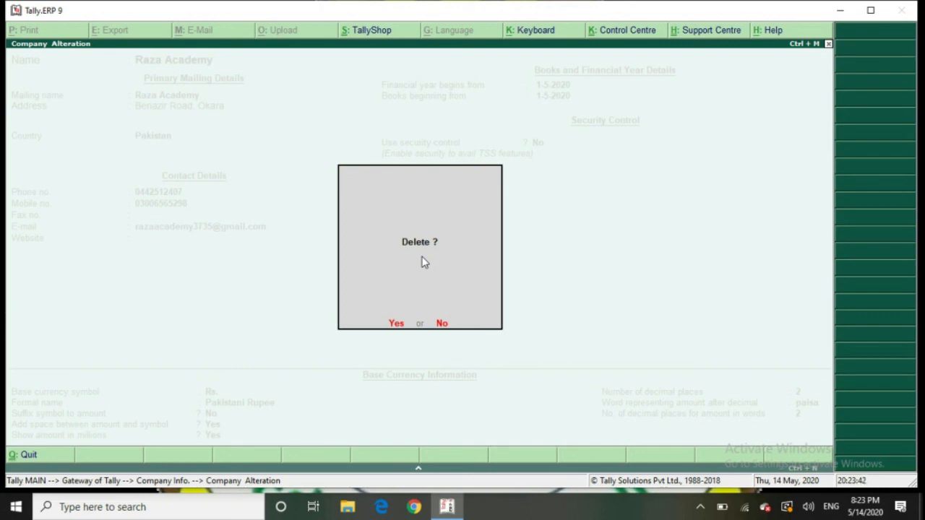
pyautogui.press('Return')
pyautogui.press('y')
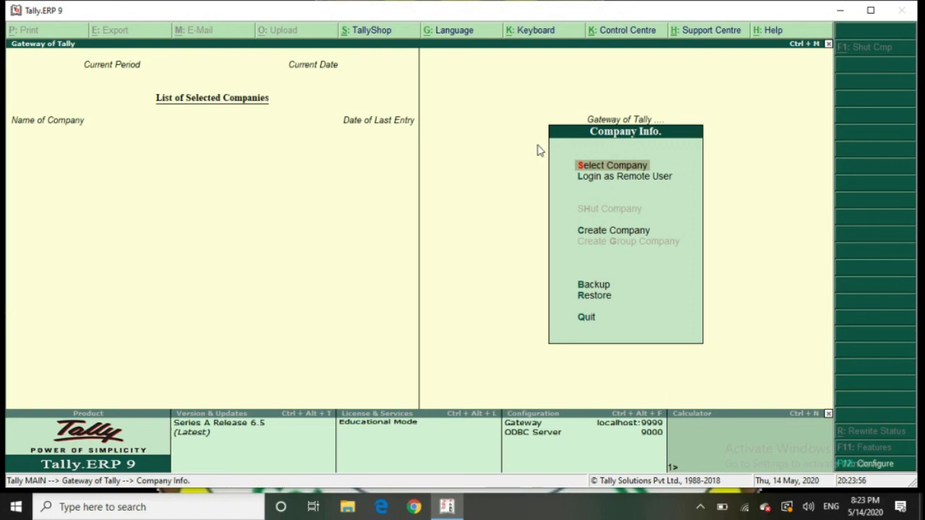
# Decline the Quit prompt and minimize Tally.ERP 9 to reveal the Windows desktop
pyautogui.press('Escape')
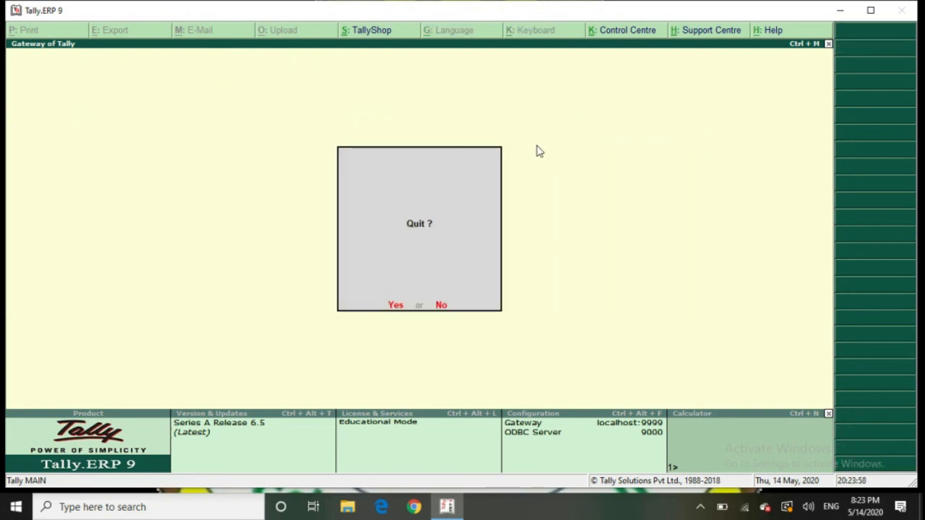
pyautogui.press('n')
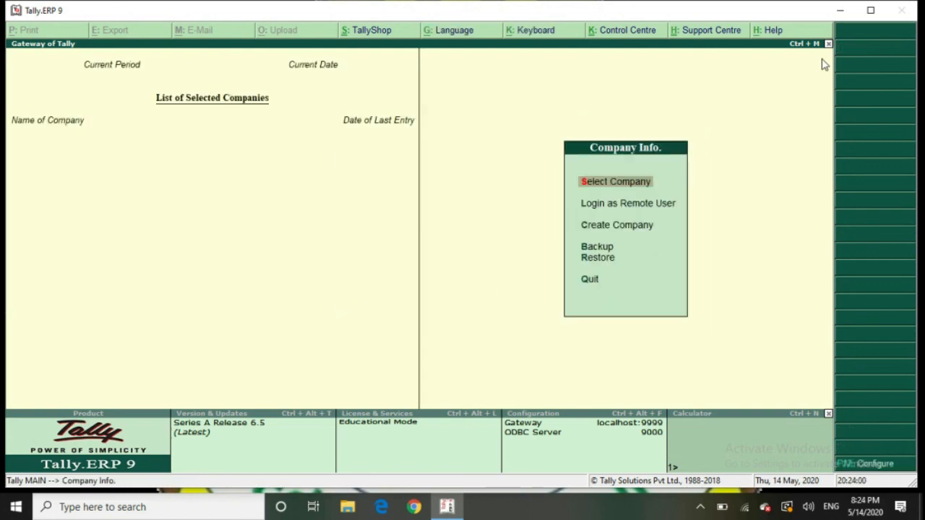
pyautogui.click(839, 12)
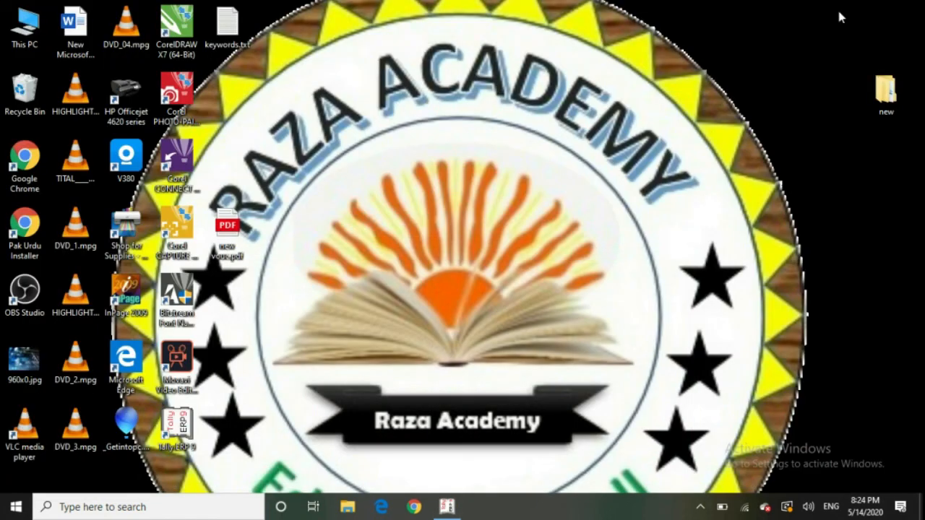